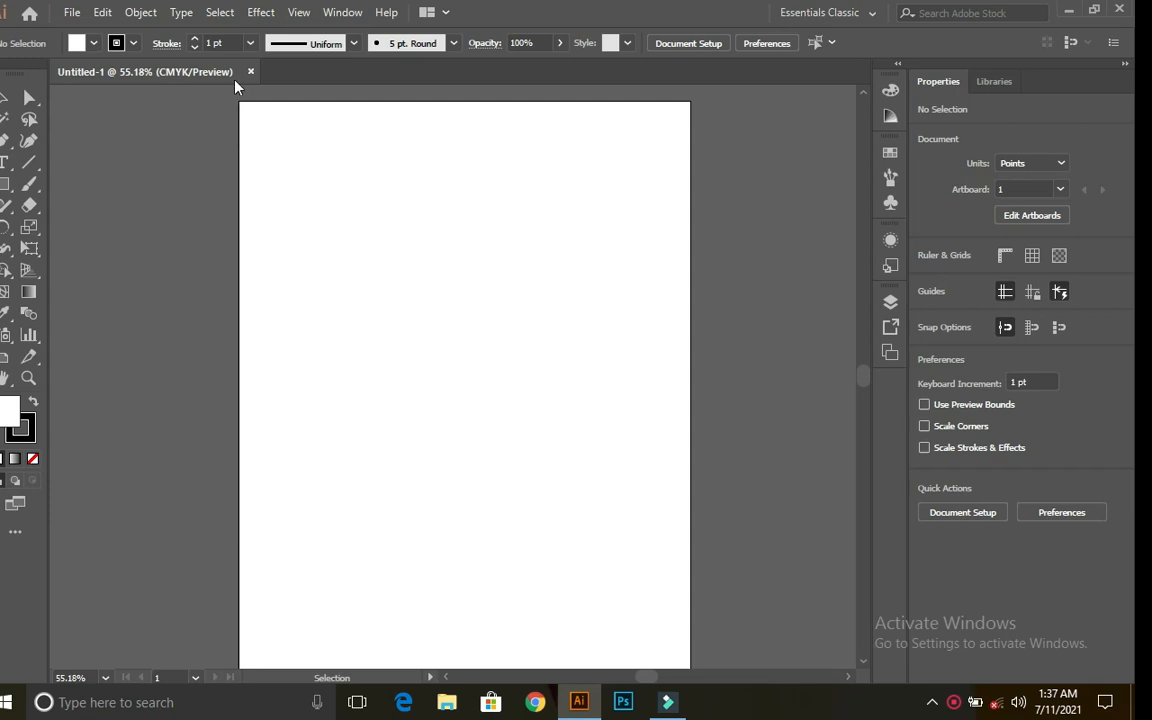
Step: Draw a small circle, about 52.4 pt wide, near the artboard's top-left with the Ellipse Tool
{"action": "left_click", "coordinate": [4, 186]}
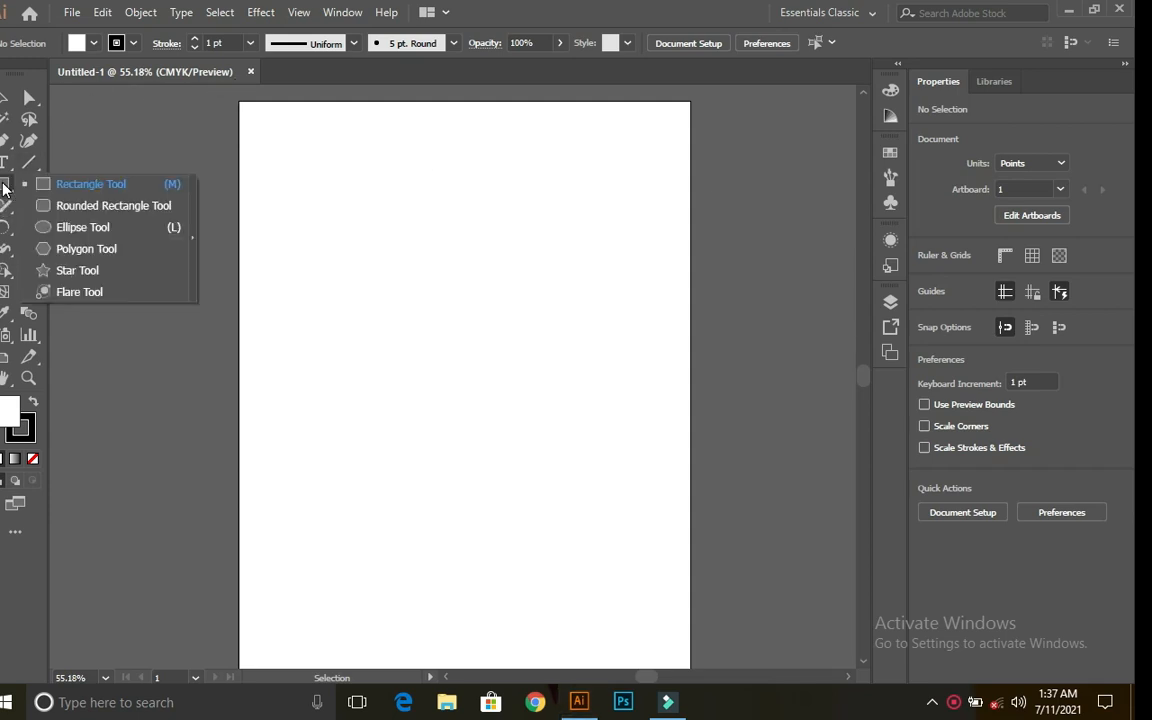
{"action": "left_click", "coordinate": [69, 228]}
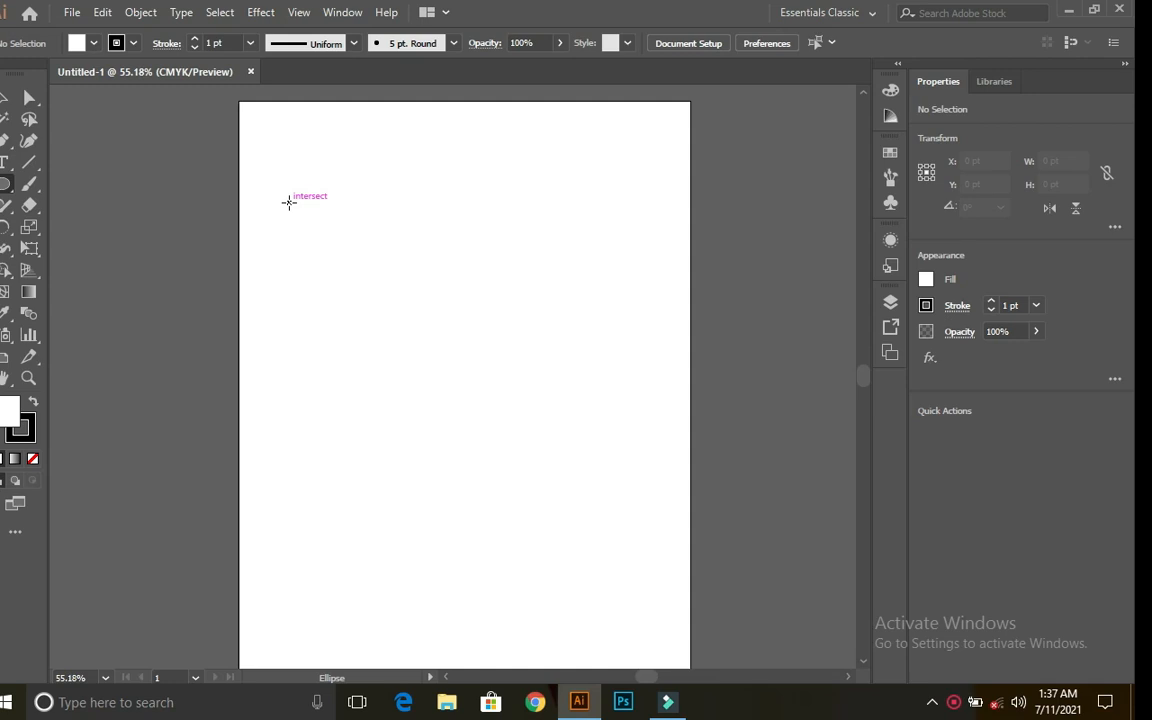
{"action": "left_click_drag", "start_coordinate": [288, 202], "coordinate": [320, 241]}
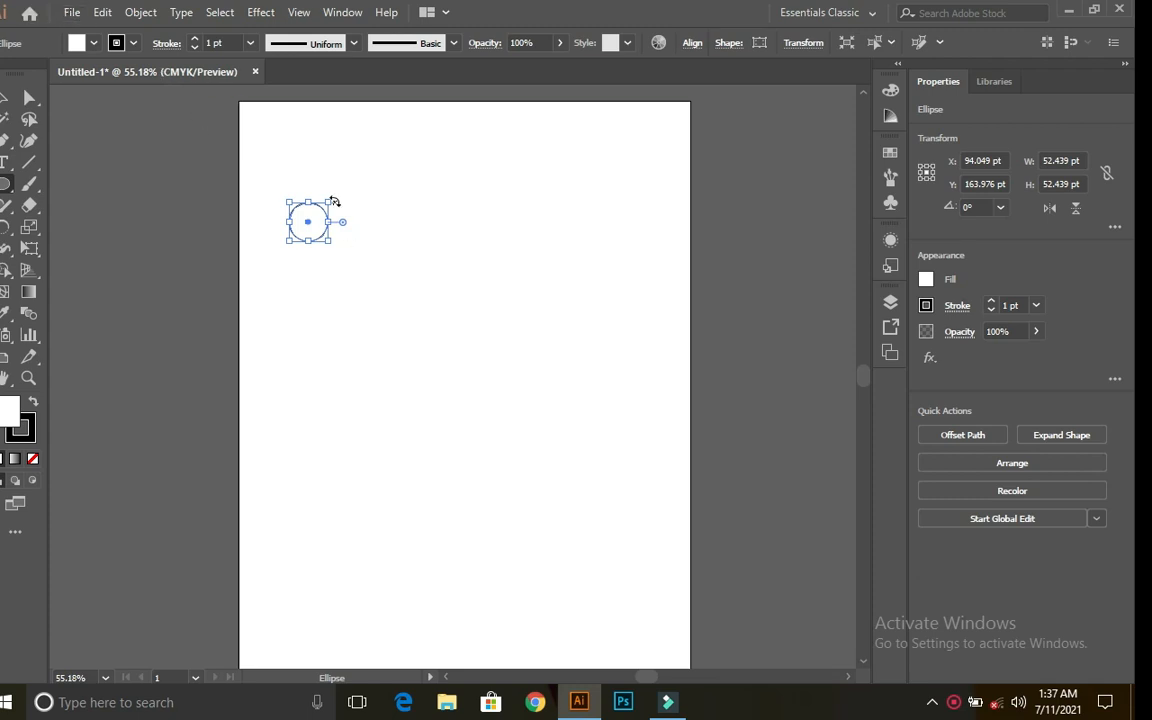
Step: Give the circle a 5 pt stroke weight from the Control bar
{"action": "left_click", "coordinate": [6, 99]}
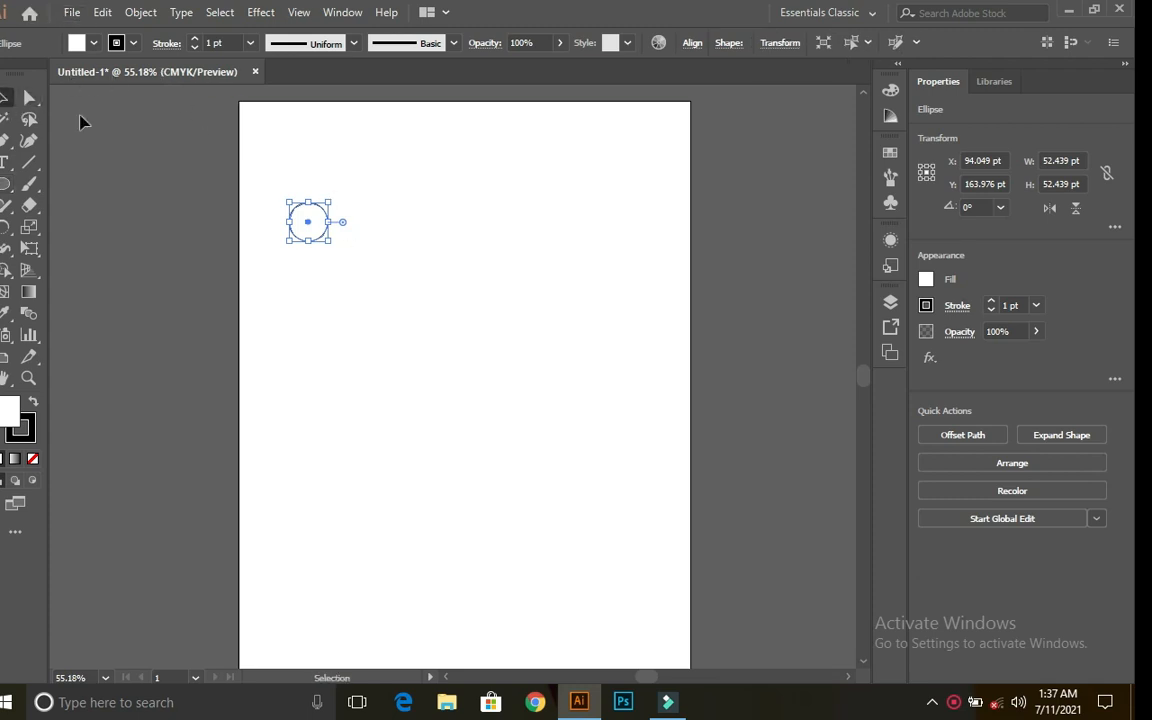
{"action": "left_click", "coordinate": [421, 234]}
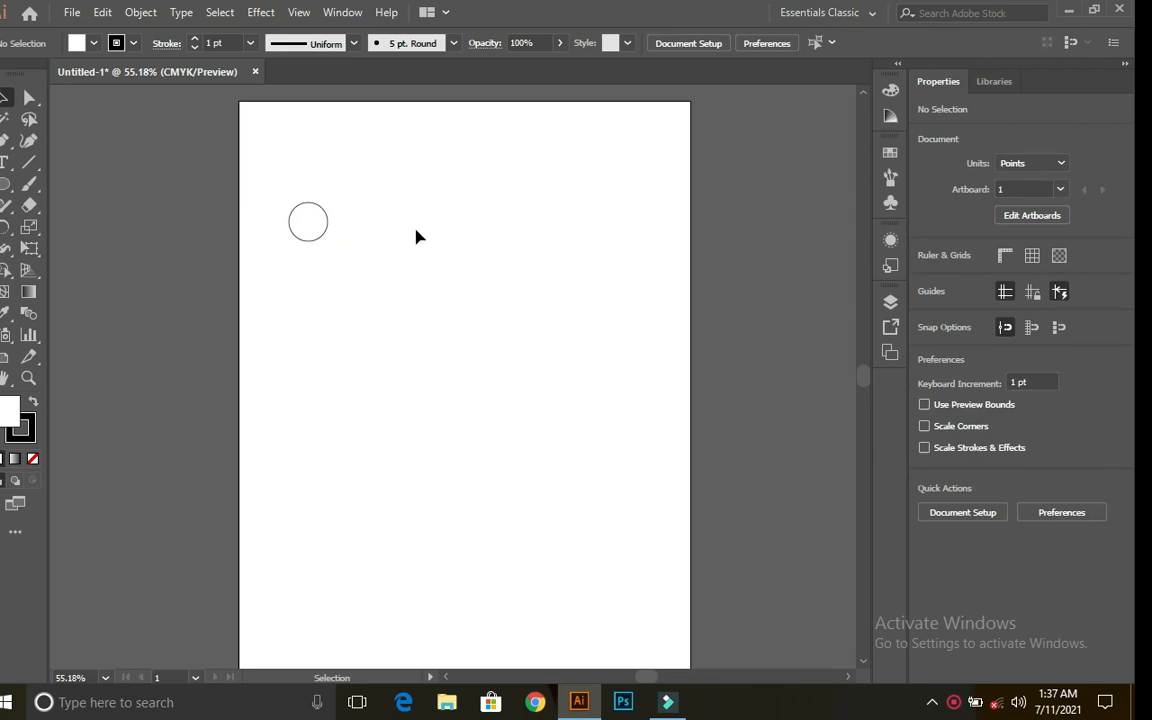
{"action": "left_click_drag", "start_coordinate": [291, 182], "coordinate": [347, 301]}
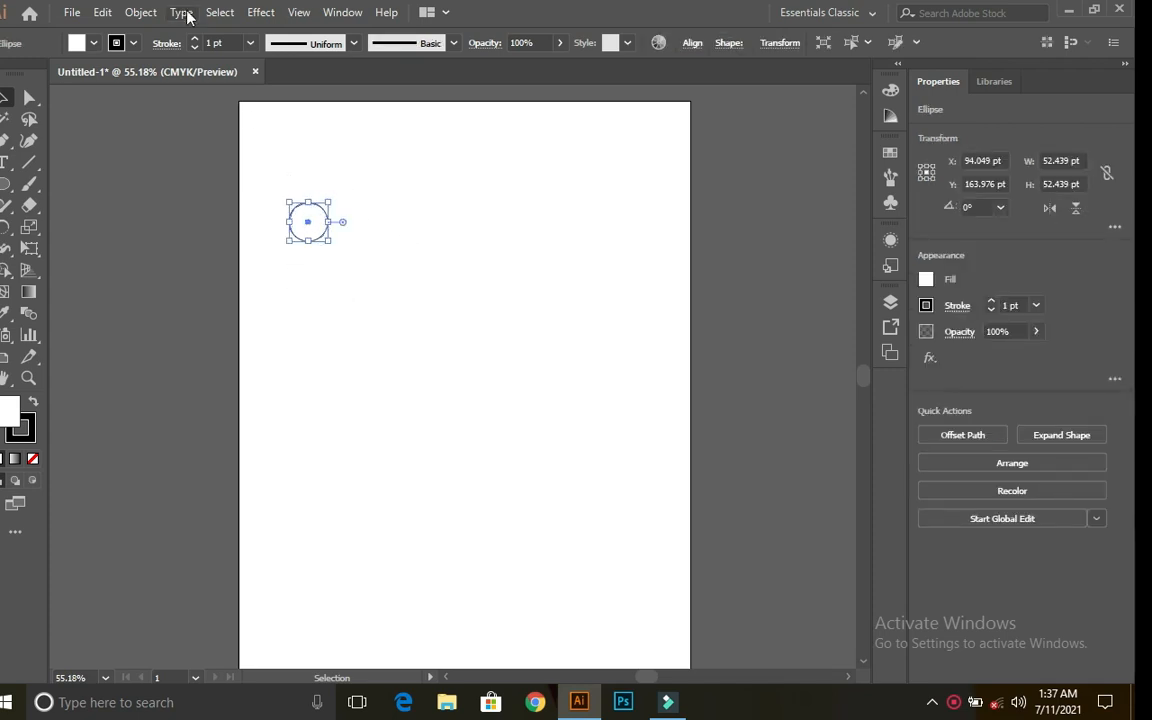
{"action": "left_click", "coordinate": [251, 43]}
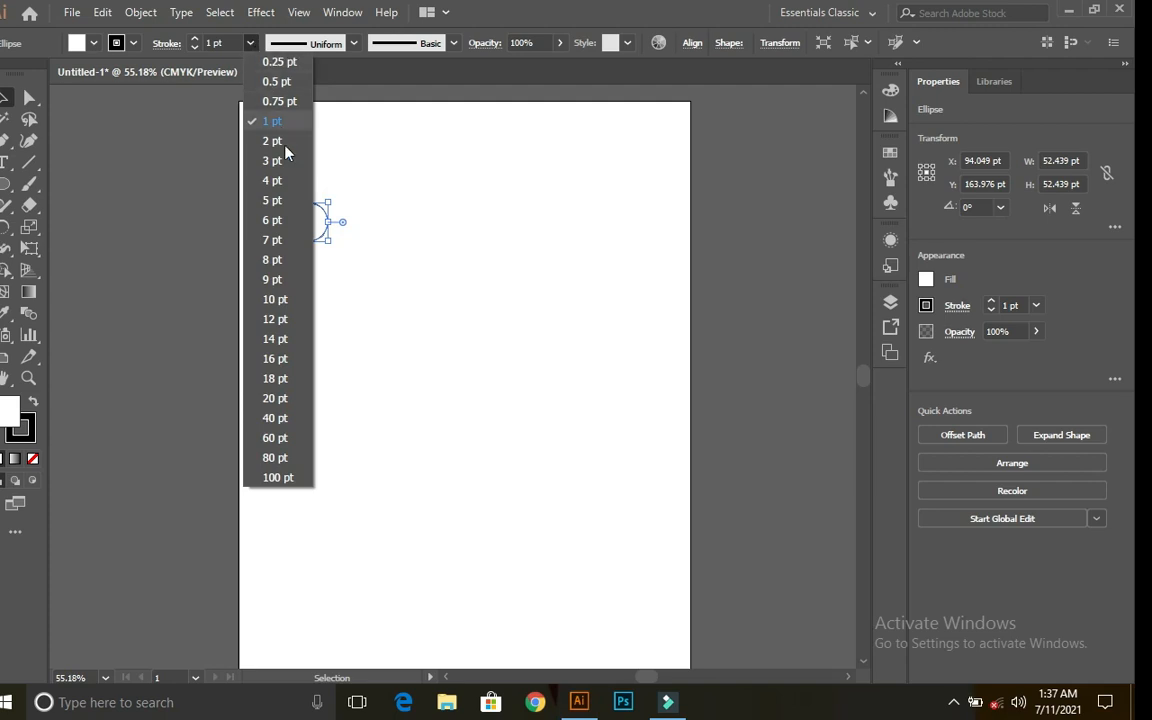
{"action": "left_click", "coordinate": [284, 207]}
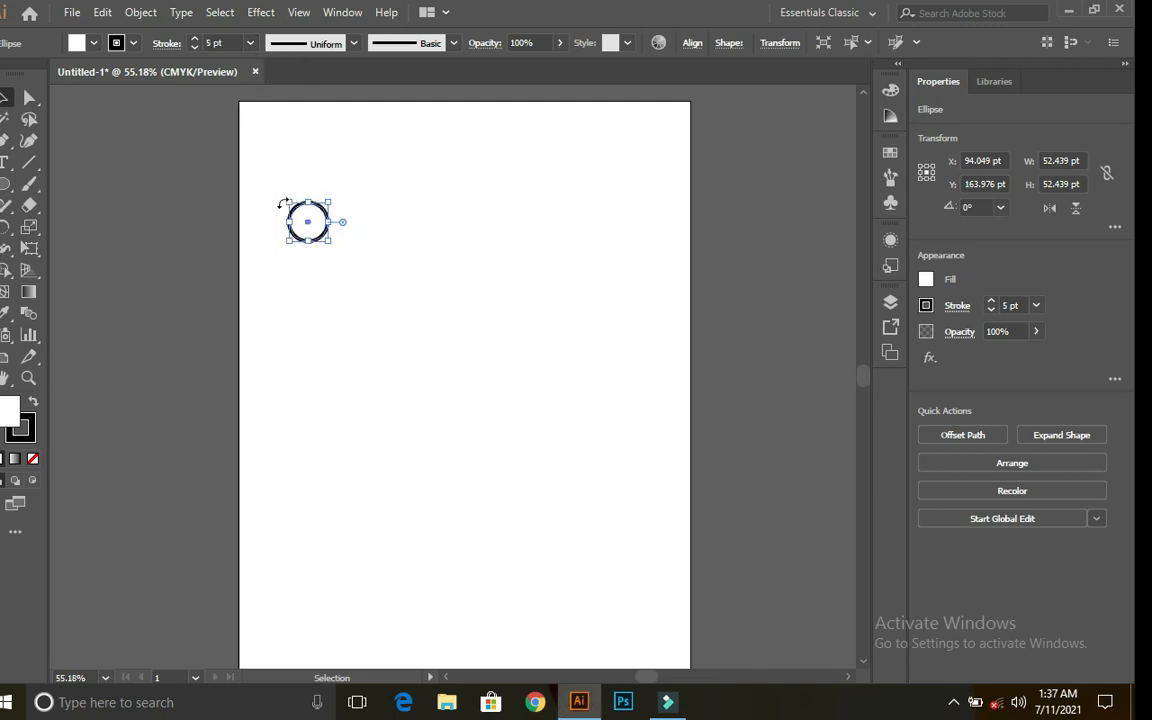
Step: Move the circle lower on the artboard, to Y 331 pt
{"action": "left_click", "coordinate": [411, 217]}
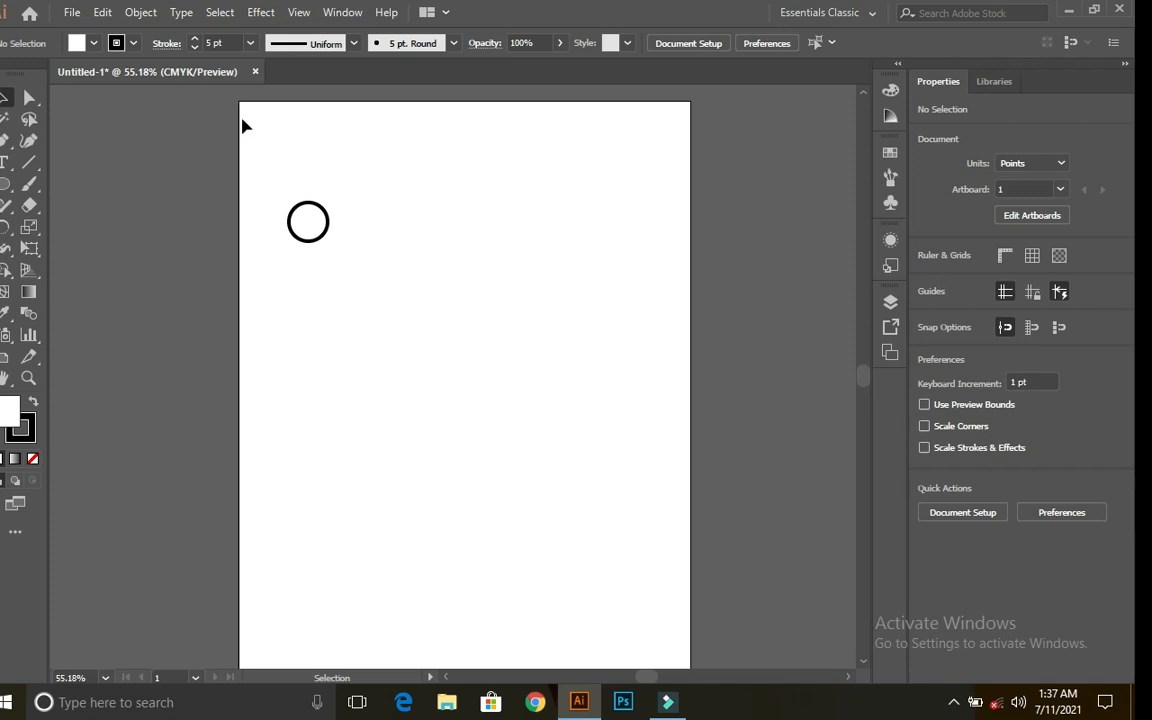
{"action": "left_click_drag", "start_coordinate": [296, 182], "coordinate": [366, 298]}
{"action": "left_click_drag", "start_coordinate": [311, 228], "coordinate": [312, 351]}
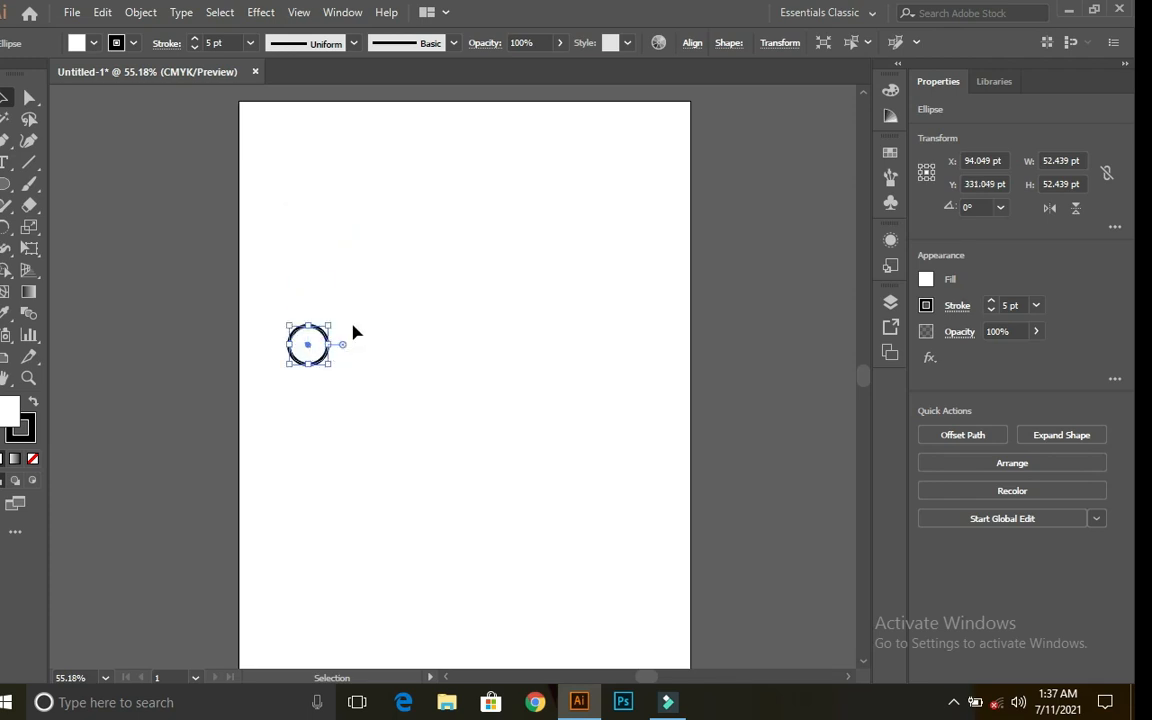
Step: Alt-drag a touching copy of the circle to X 146.488 pt, undoing a stray extra copy
{"action": "left_click", "coordinate": [368, 344]}
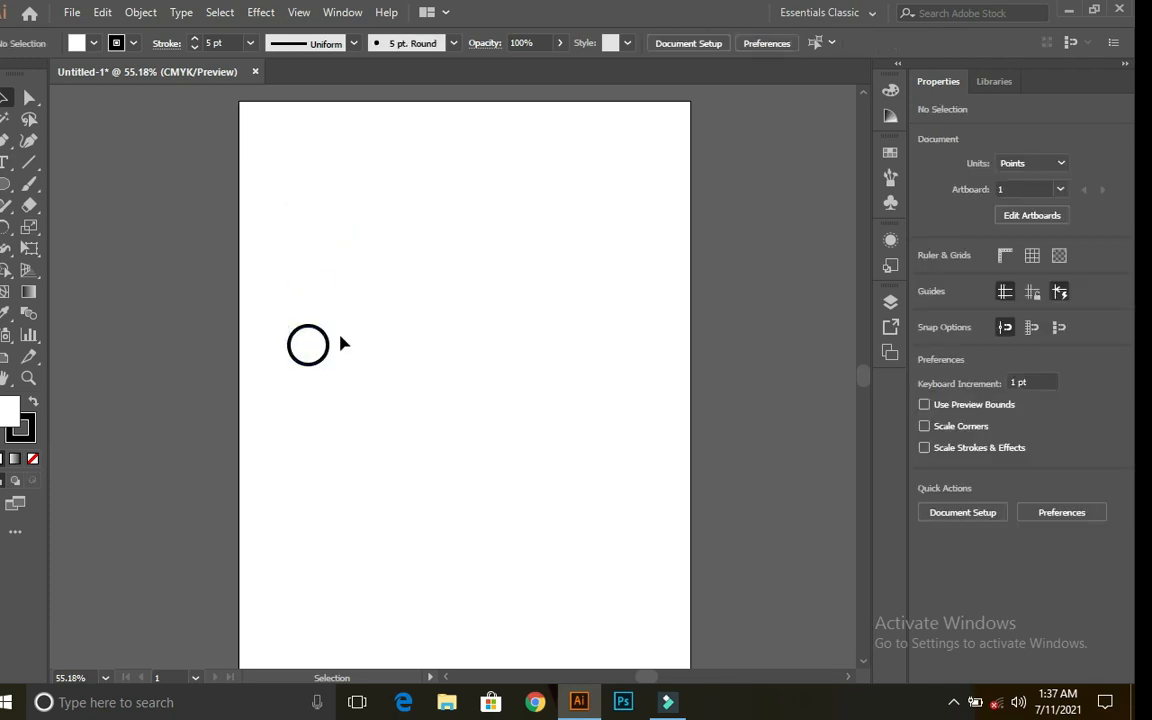
{"action": "left_click", "coordinate": [320, 346]}
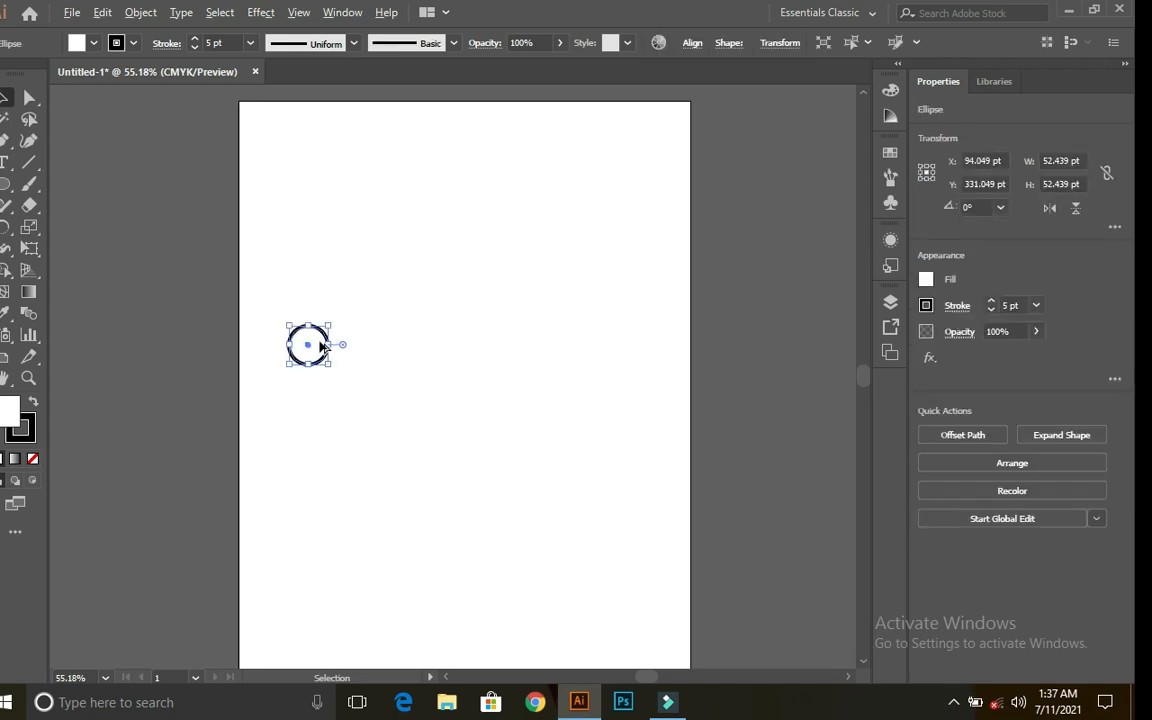
{"action": "left_click_drag", "start_coordinate": [320, 346], "coordinate": [422, 351]}
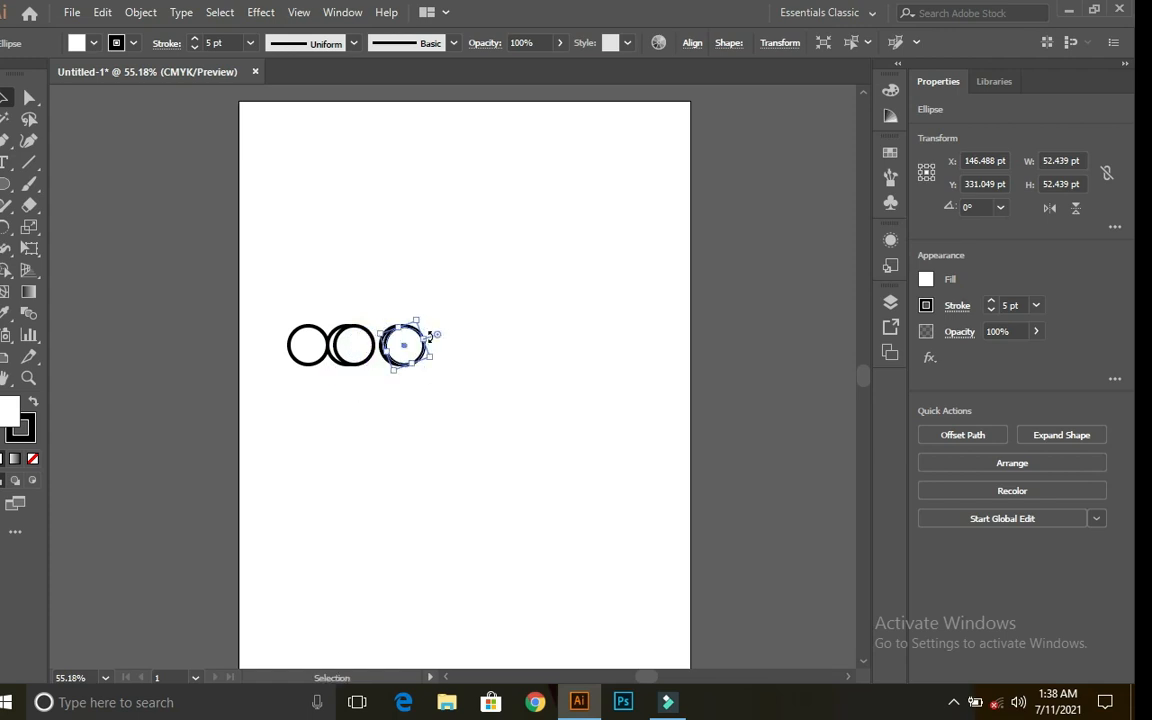
{"action": "left_click", "coordinate": [445, 311]}
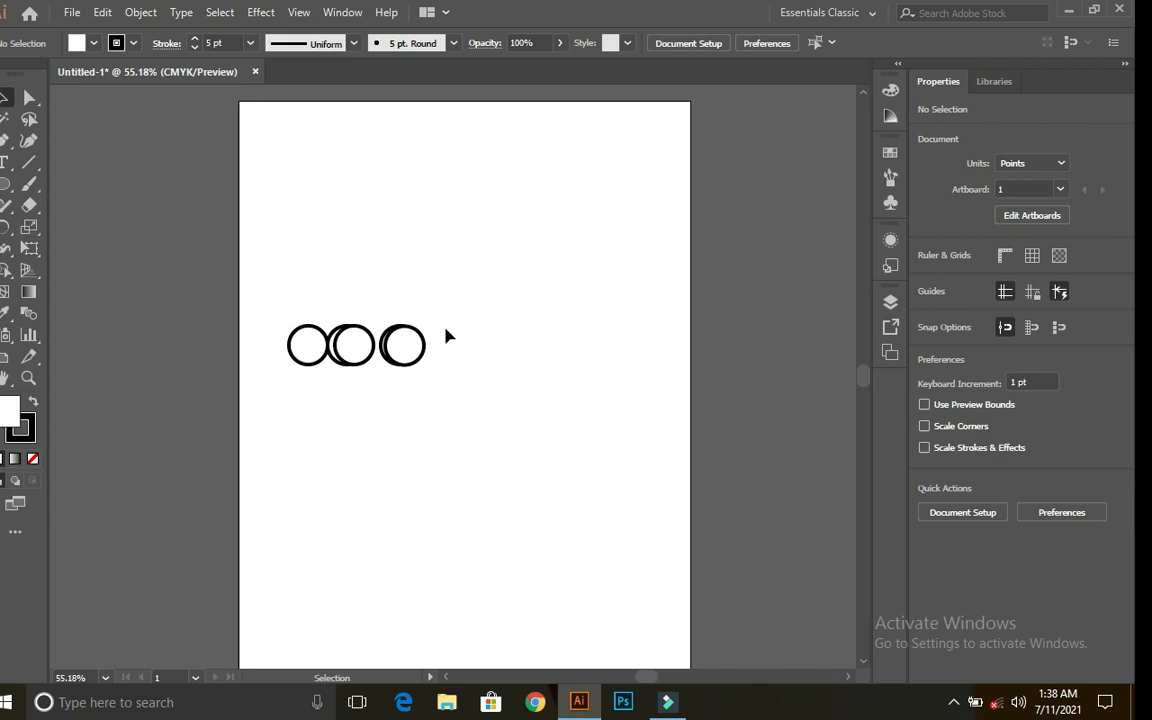
{"action": "key", "text": "ctrl+z"}
{"action": "key", "text": "ctrl+z"}
{"action": "key", "text": "ctrl+z"}
{"action": "key", "text": "ctrl+z"}
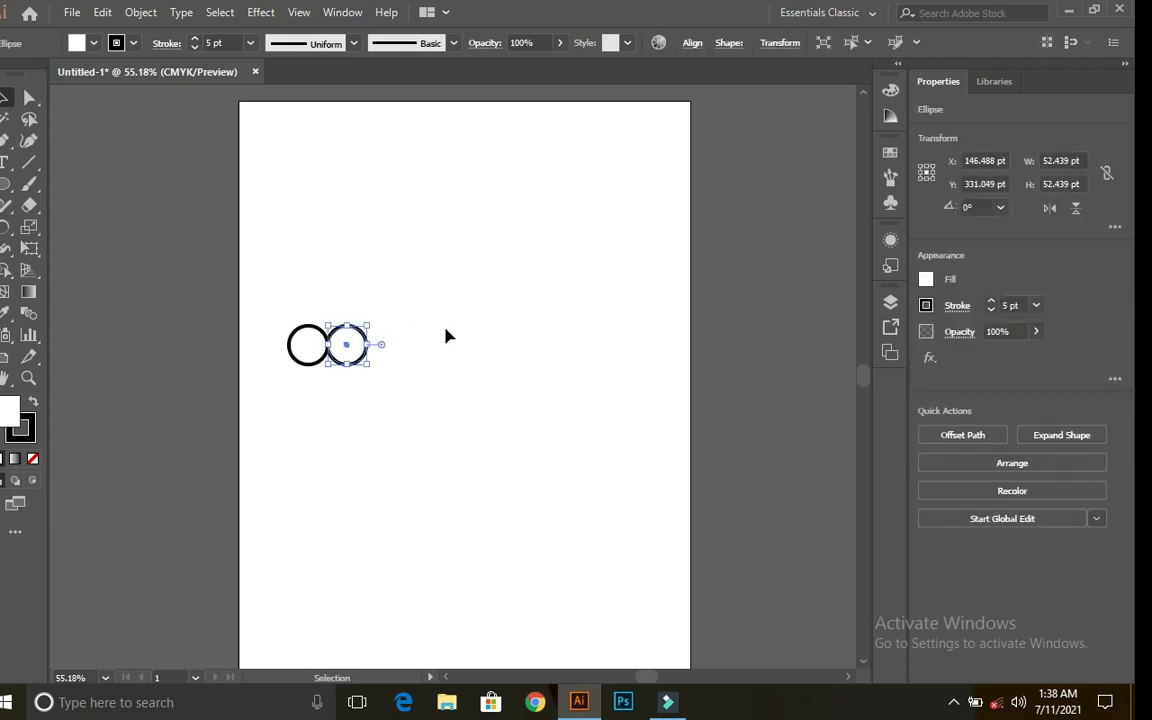
Step: Alt-drag a copy of the rightmost circle to extend the row
{"action": "left_click", "coordinate": [358, 356], "text": "shift"}
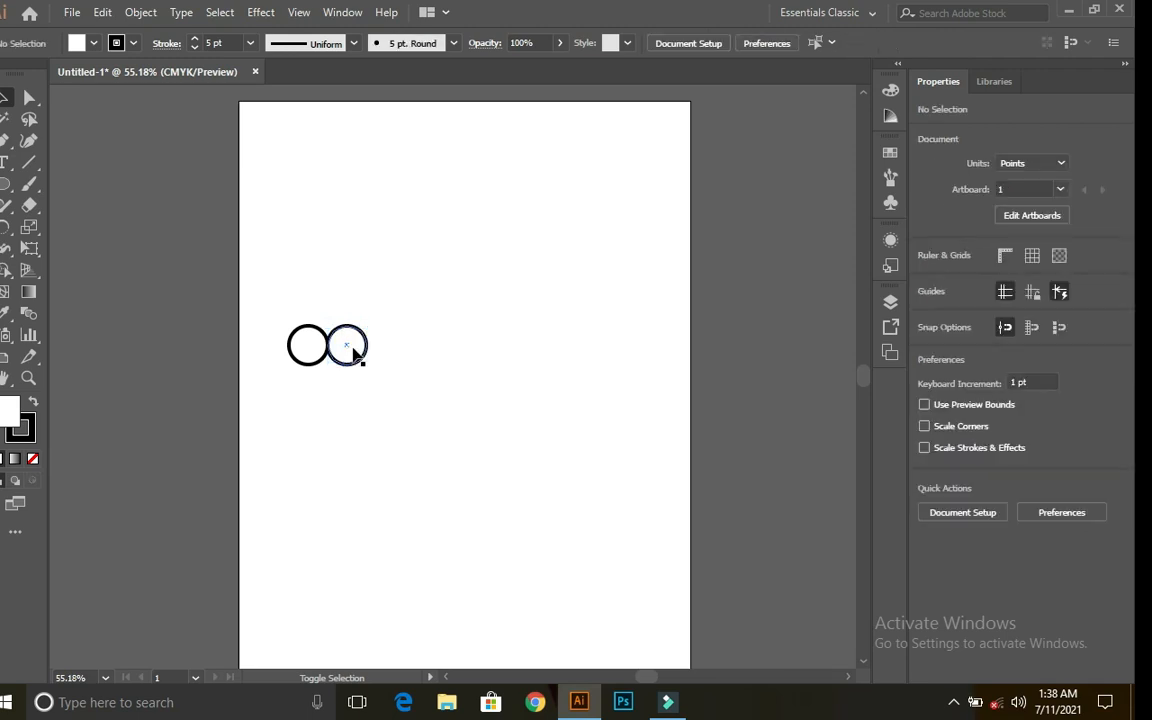
{"action": "left_click", "coordinate": [362, 350], "text": "shift"}
{"action": "left_click", "coordinate": [362, 348], "text": "shift"}
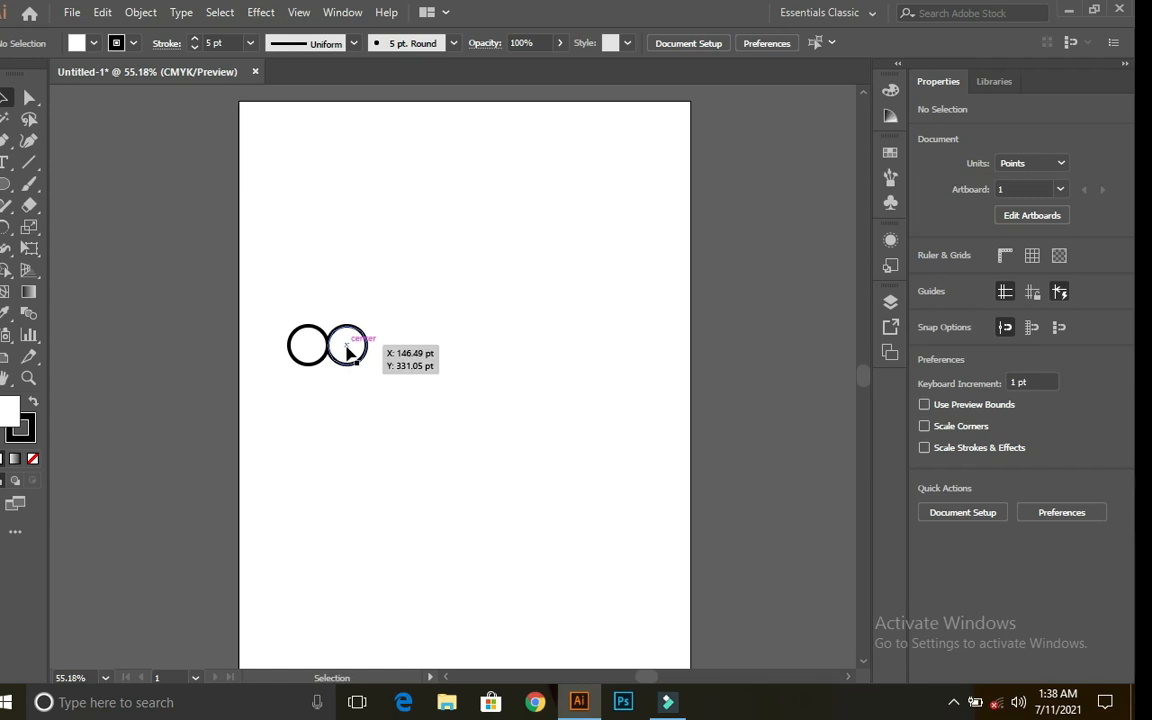
{"action": "left_click_drag", "start_coordinate": [348, 349], "coordinate": [432, 358]}
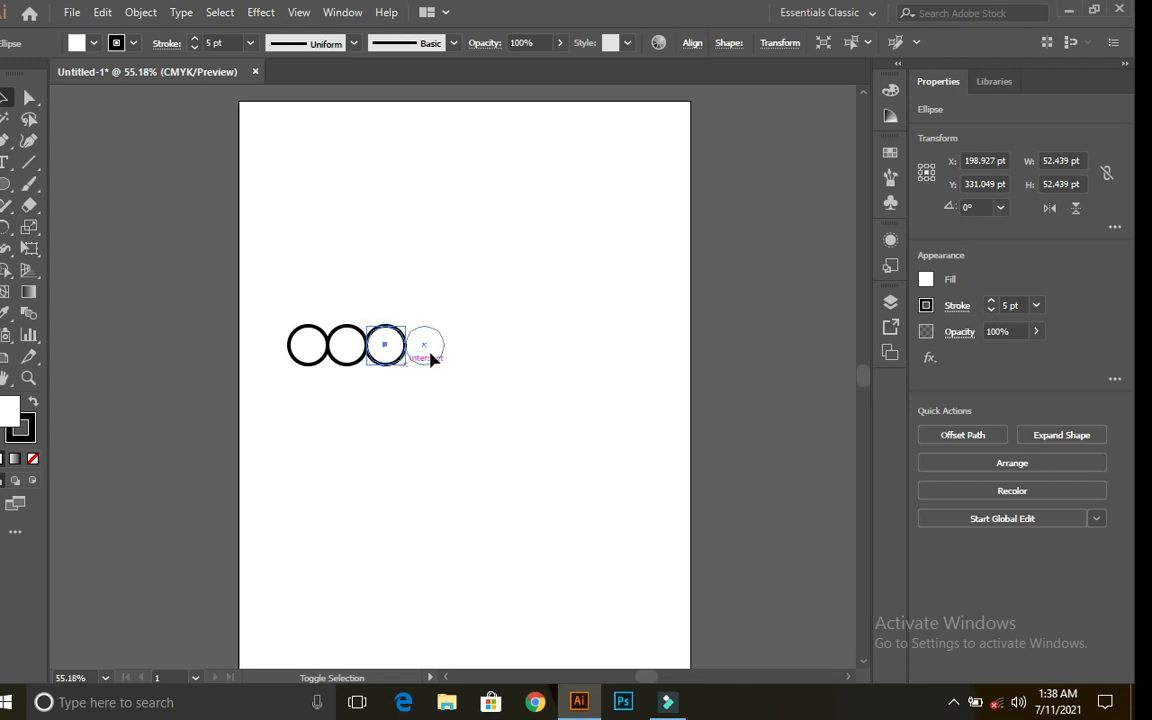
{"action": "left_click", "coordinate": [446, 362]}
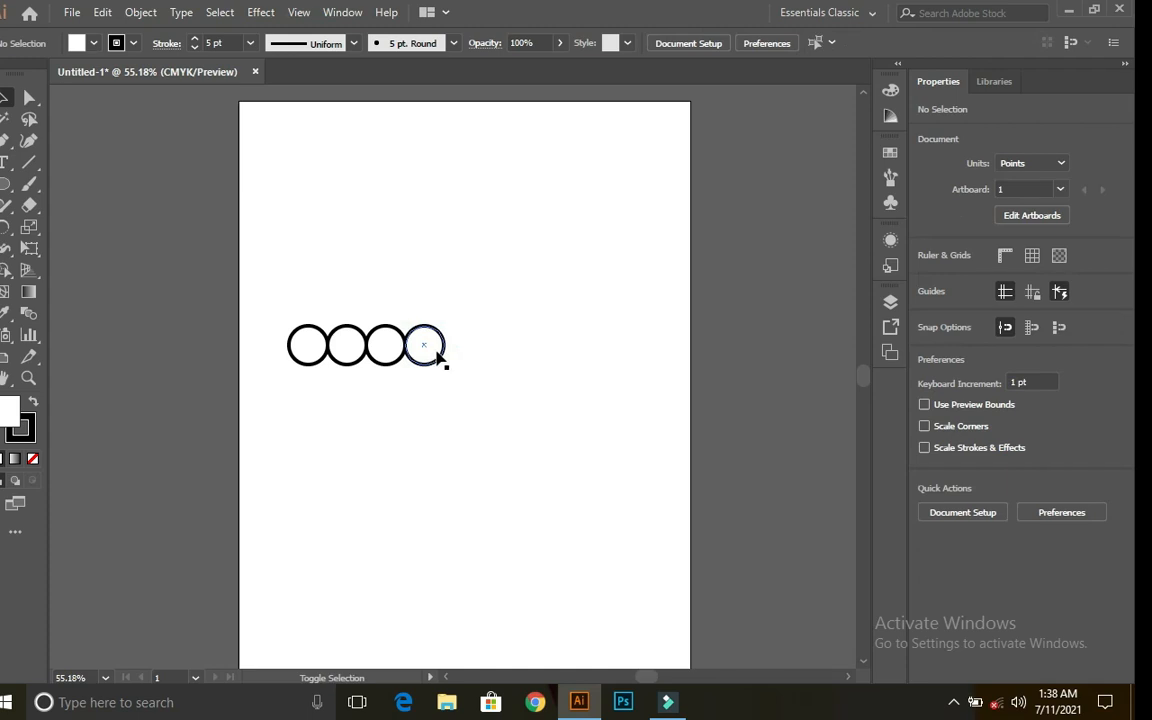
Step: Add more circle copies at the row's right end to make six touching circles
{"action": "left_click_drag", "start_coordinate": [437, 352], "coordinate": [470, 356]}
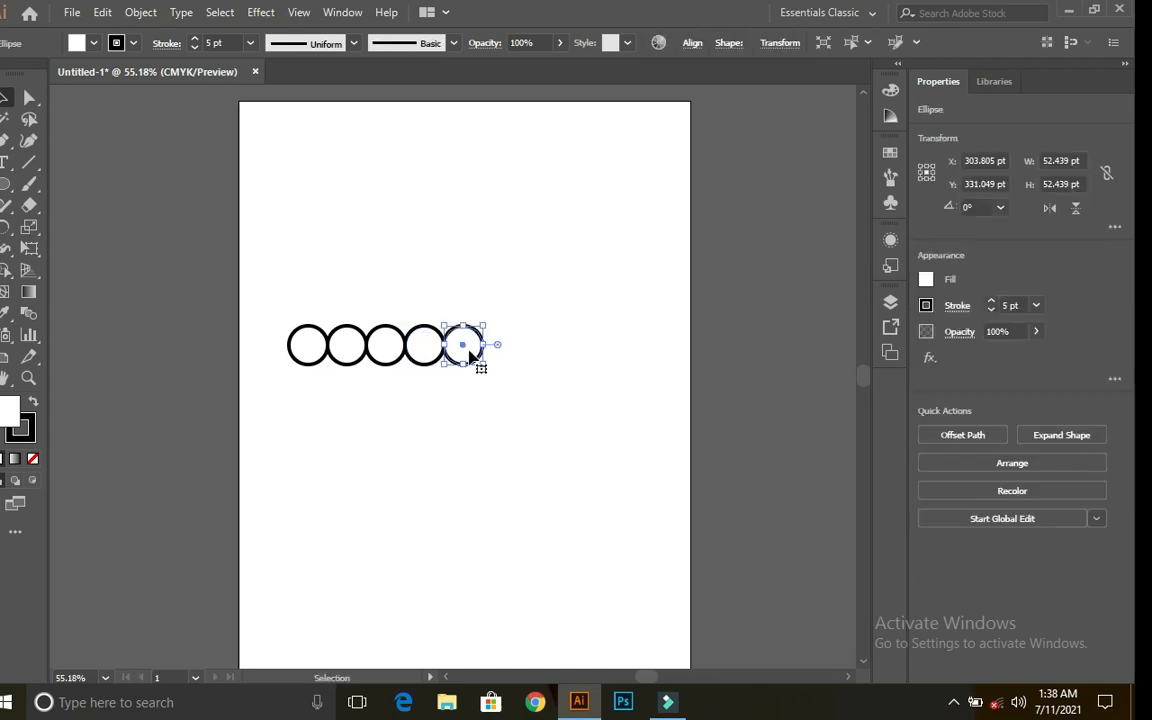
{"action": "left_click", "coordinate": [480, 352]}
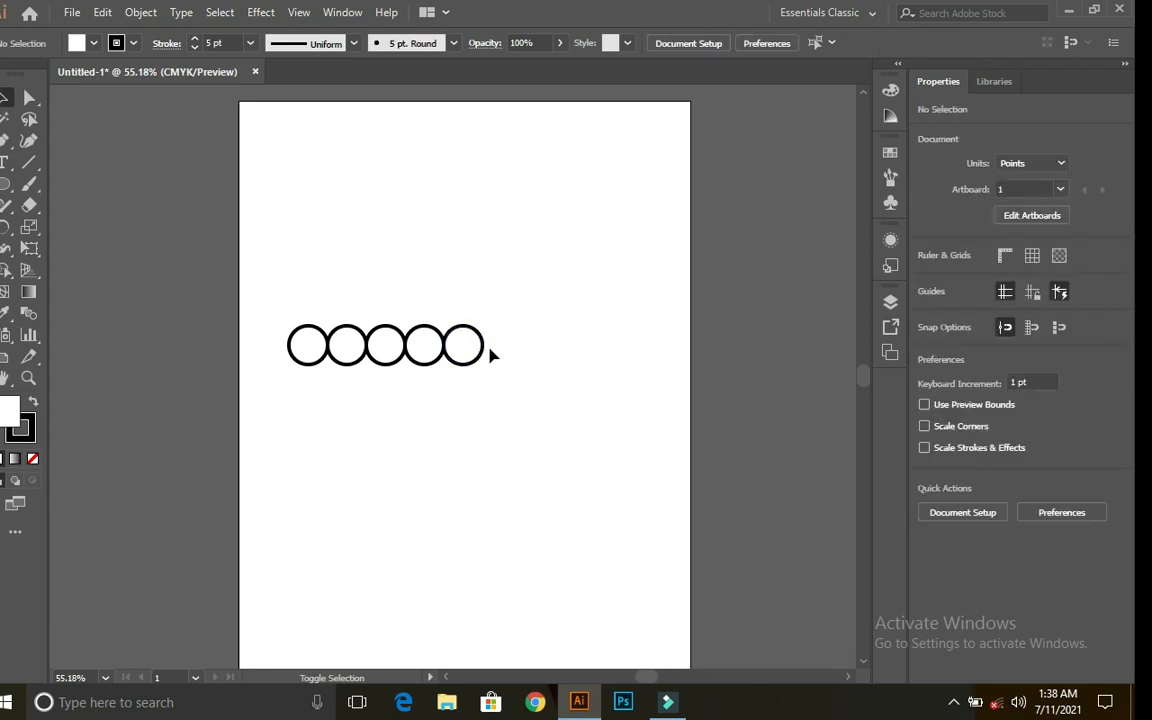
{"action": "left_click", "coordinate": [470, 346]}
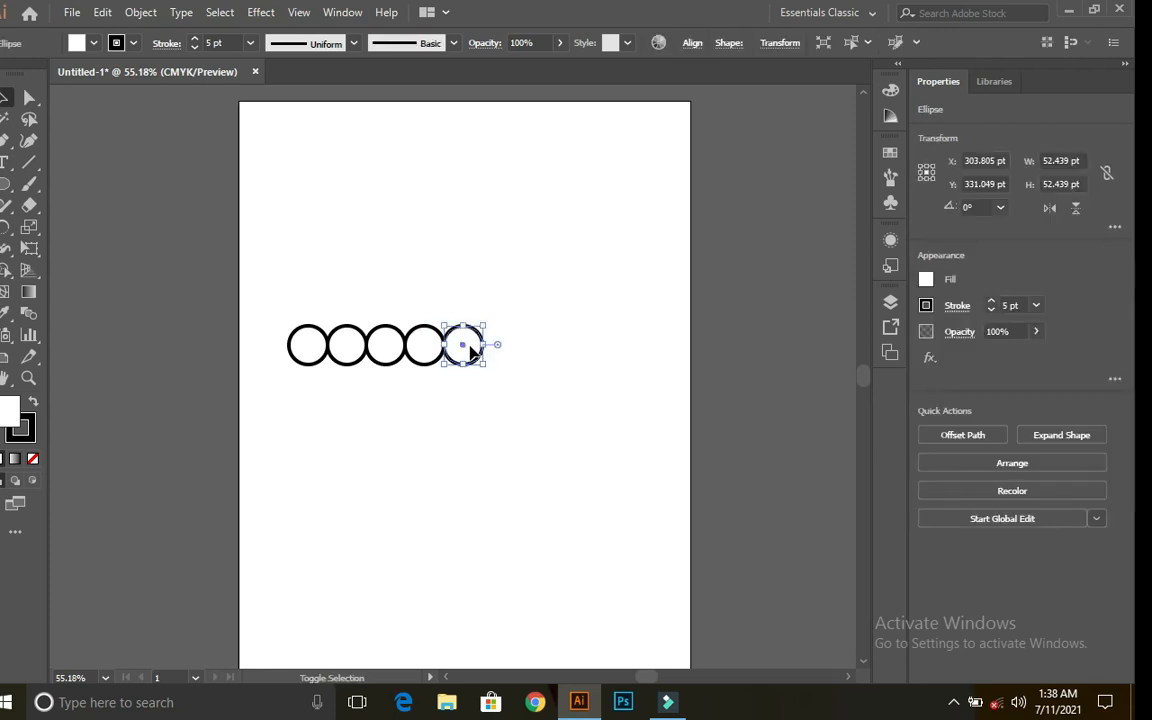
{"action": "left_click", "coordinate": [491, 352]}
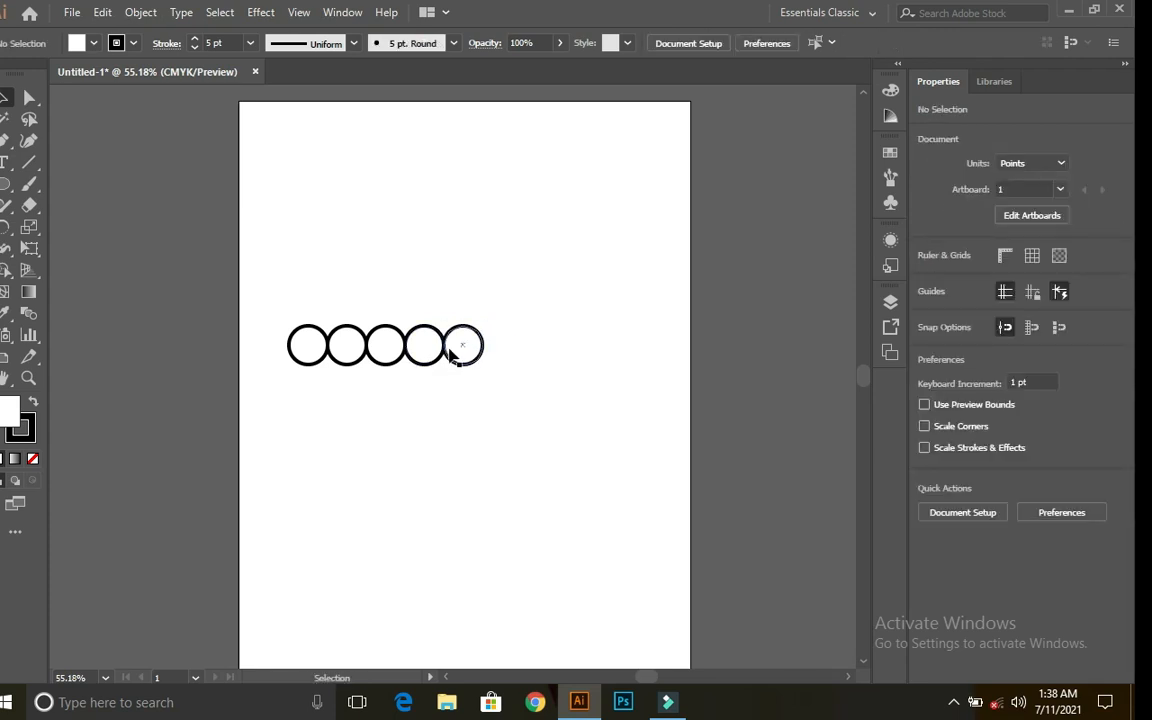
{"action": "left_click", "coordinate": [465, 352]}
{"action": "left_click_drag", "start_coordinate": [465, 352], "coordinate": [502, 346]}
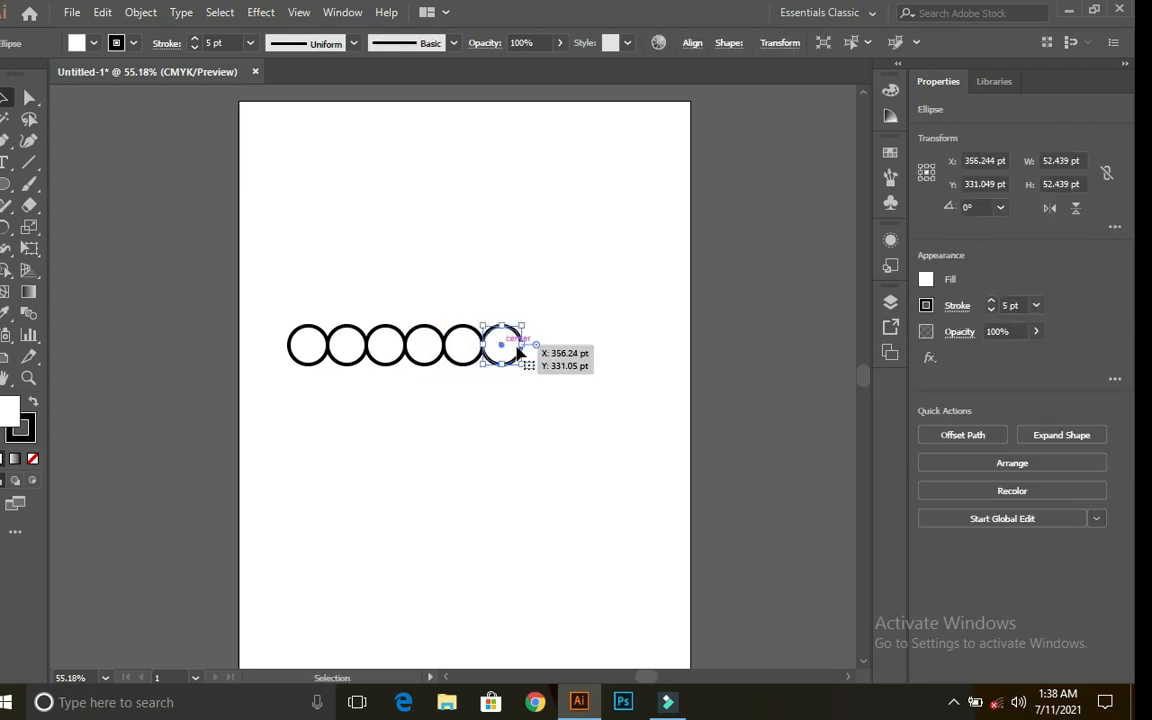
{"action": "left_click", "coordinate": [389, 217]}
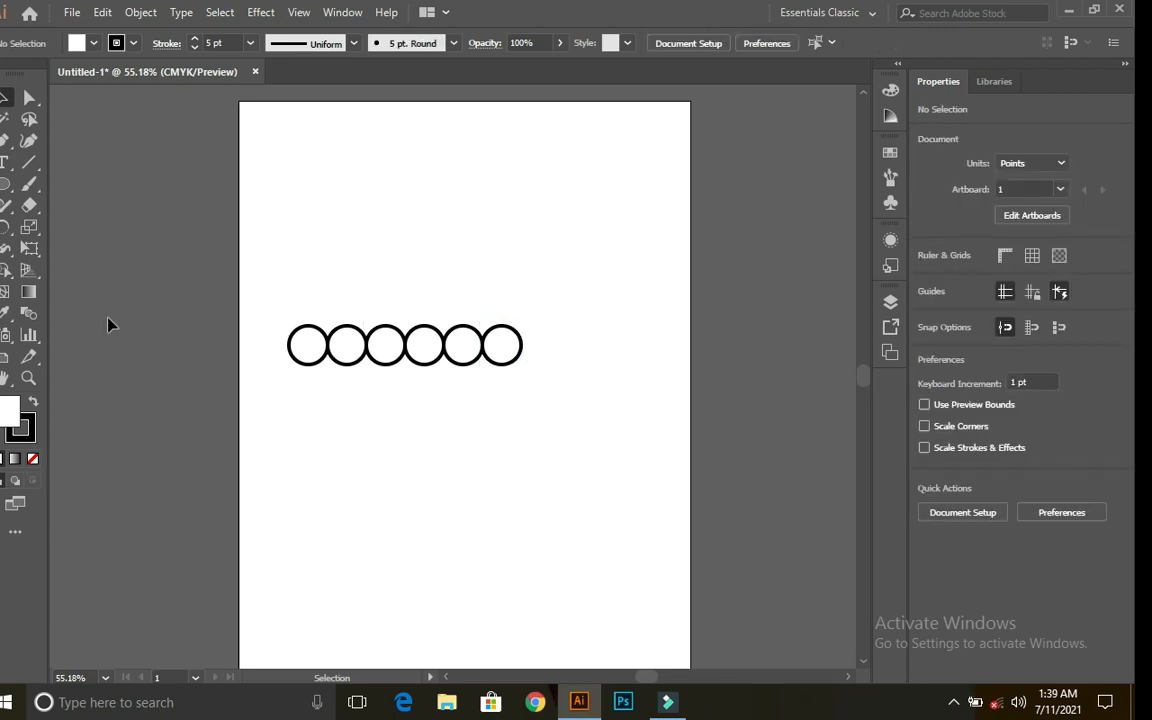
Step: Drag the artboard's left edge outward to make it 673.44 pt by 792 pt
{"action": "left_click", "coordinate": [4, 356]}
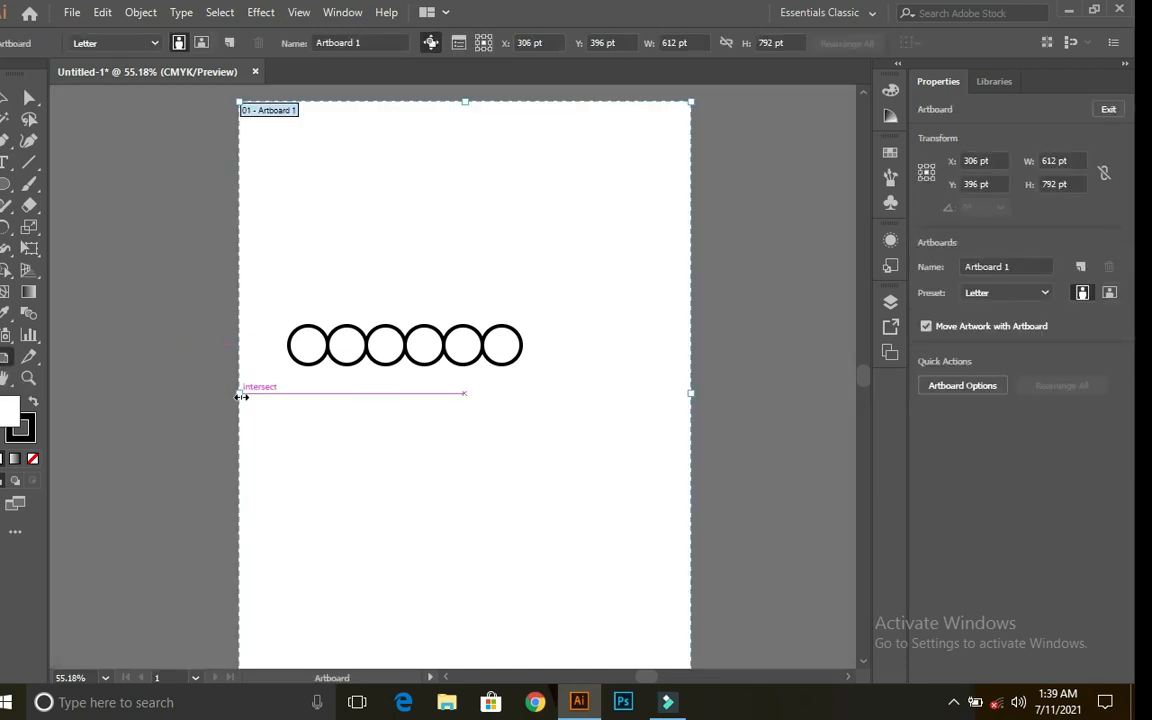
{"action": "left_click_drag", "start_coordinate": [241, 396], "coordinate": [196, 391]}
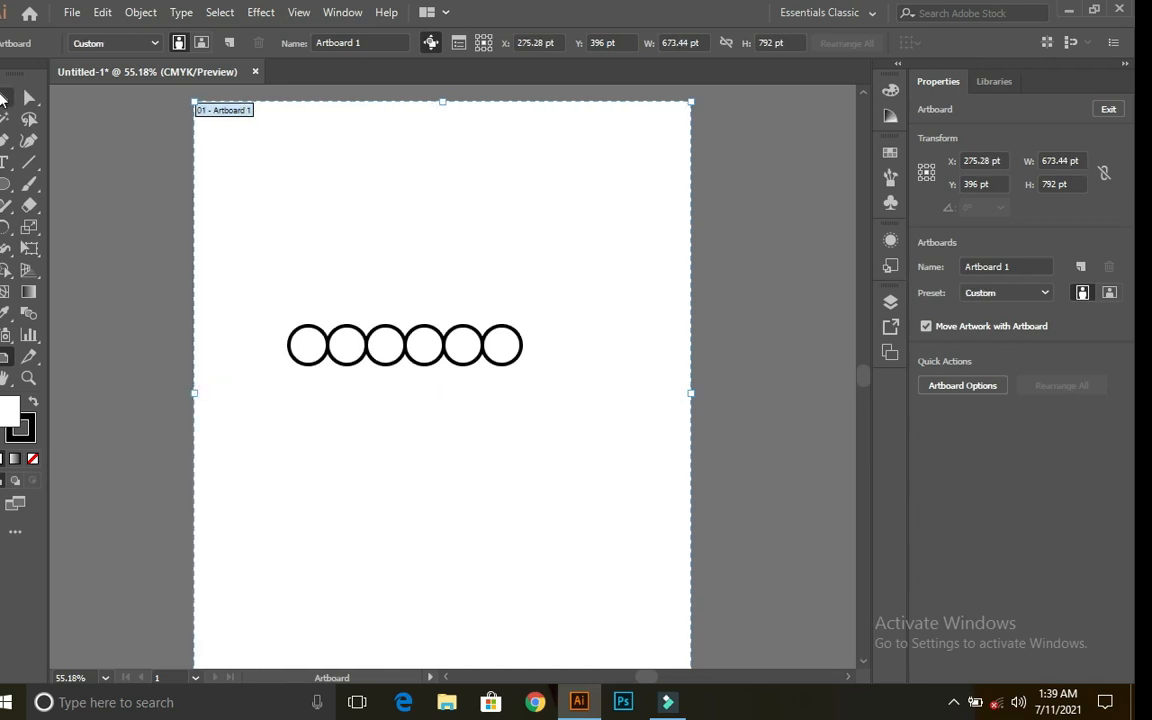
{"action": "left_click", "coordinate": [5, 93]}
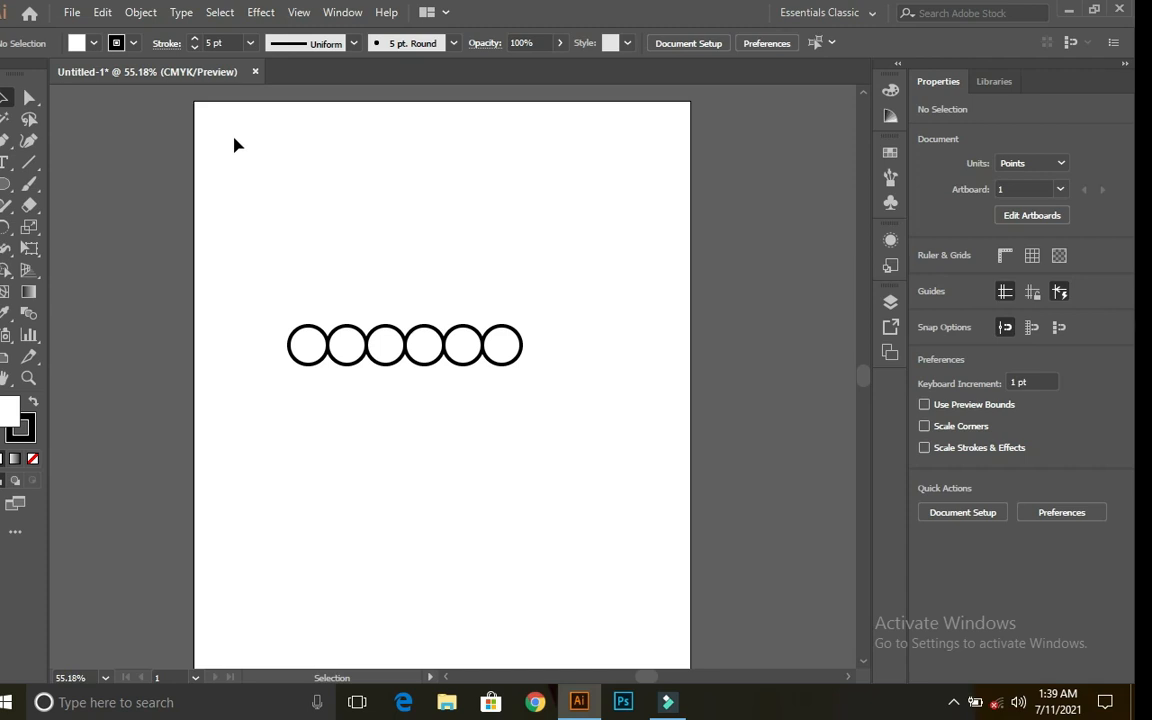
Step: Delete the six circles' bottom anchors, leaving a 314.634 pt wide row of arches
{"action": "left_click", "coordinate": [31, 97]}
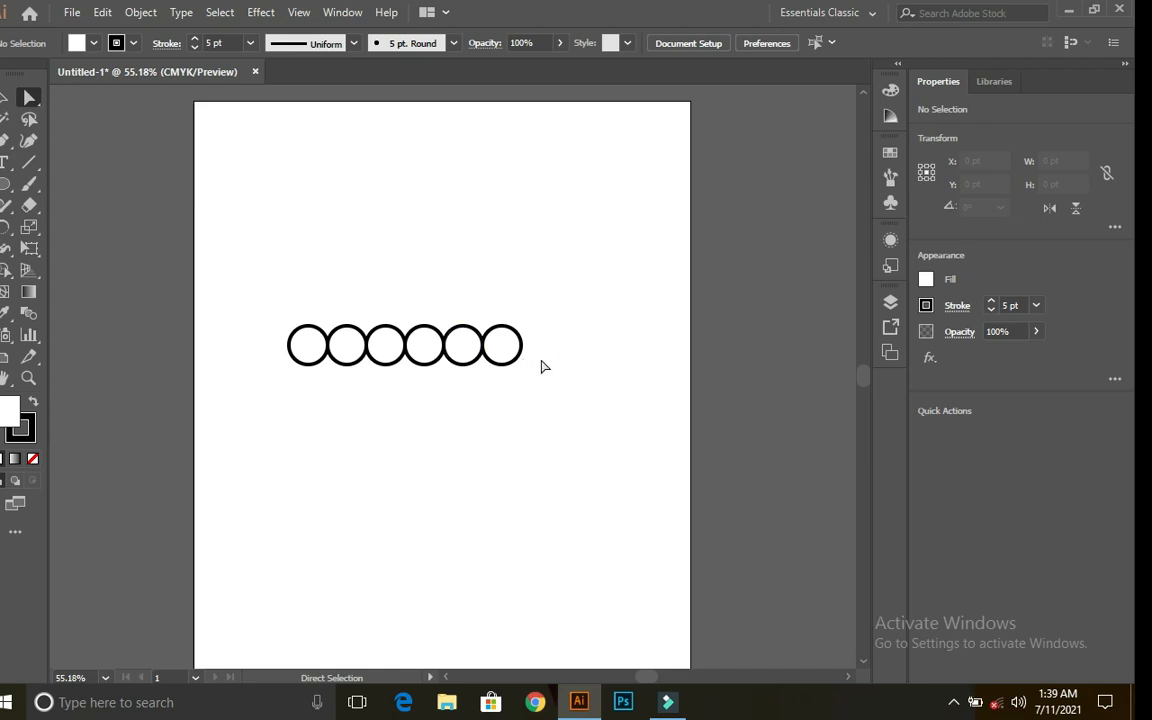
{"action": "left_click_drag", "start_coordinate": [531, 361], "coordinate": [266, 383]}
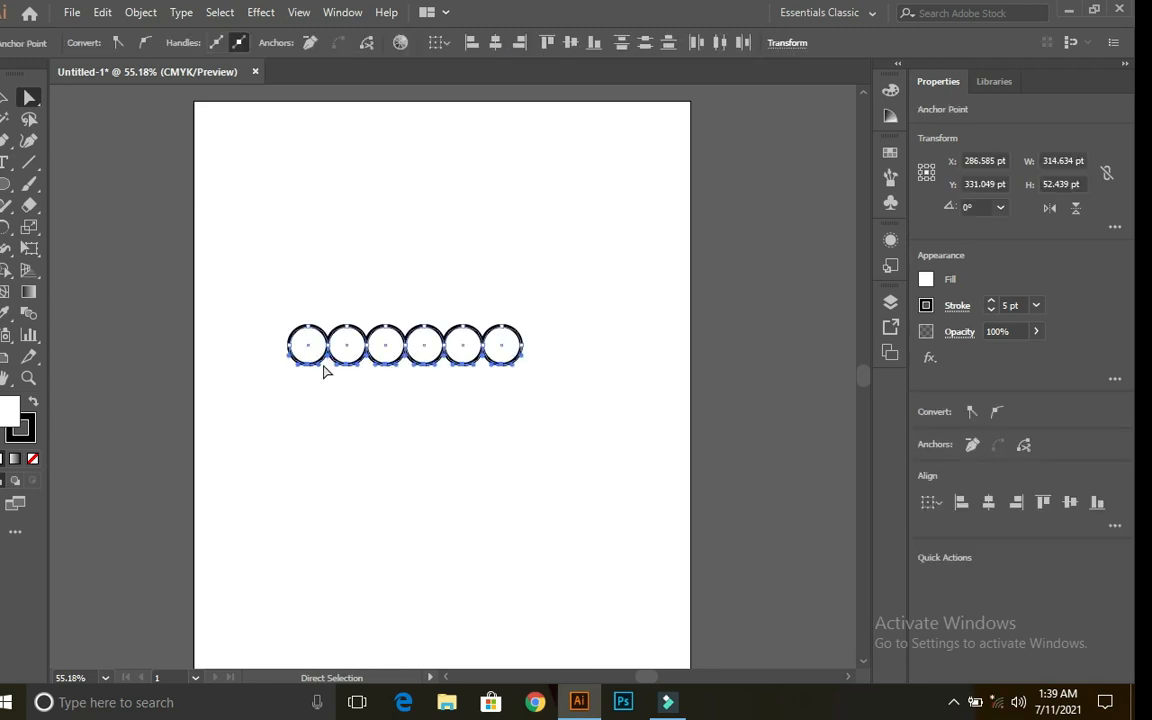
{"action": "key", "text": "Delete"}
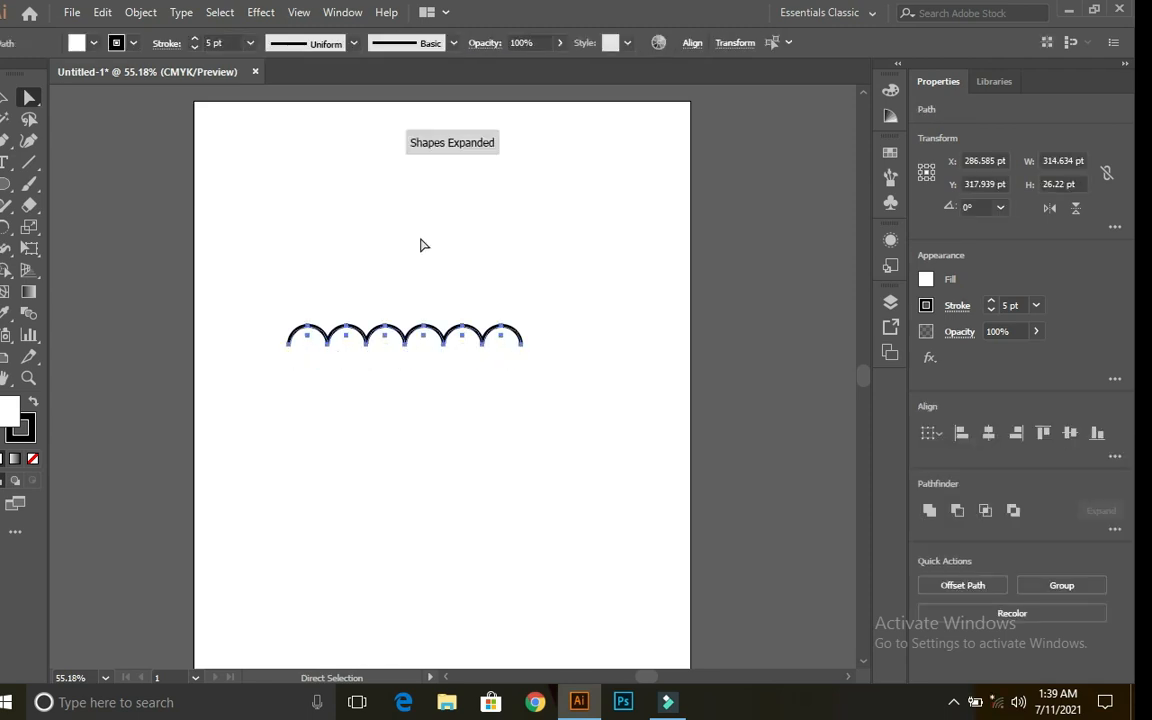
{"action": "left_click", "coordinate": [421, 245]}
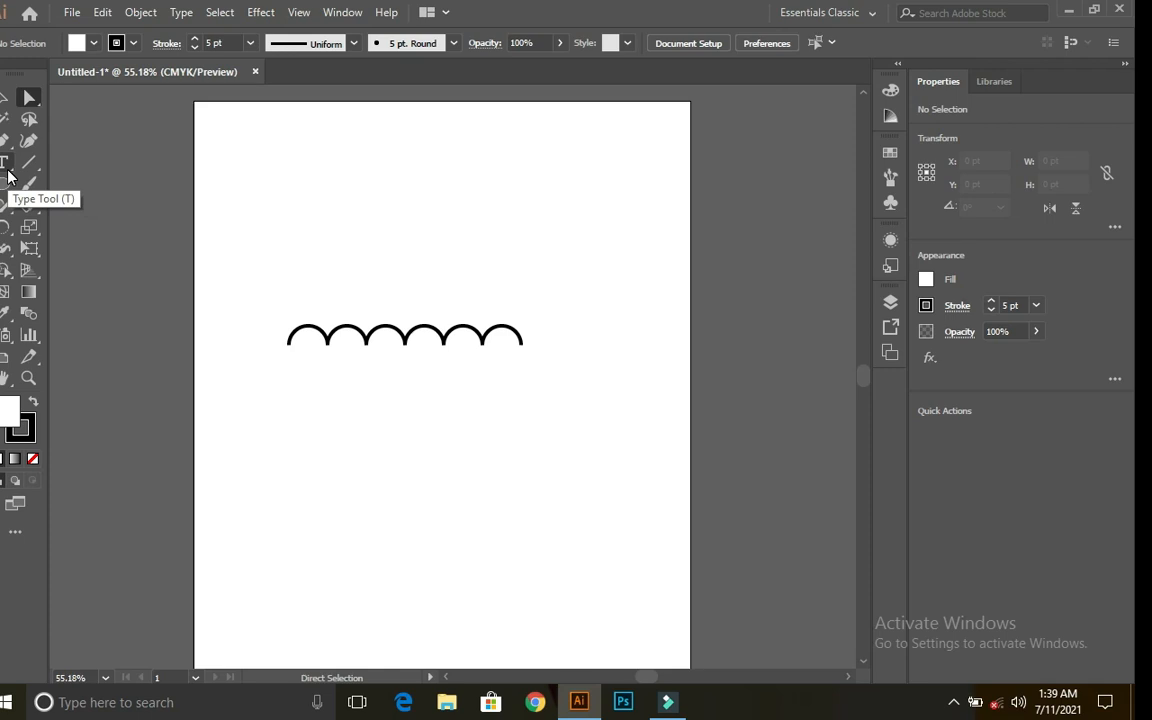
Step: Pen a vertical shaft from above the scallops down to a short squared hook
{"action": "left_click", "coordinate": [5, 144]}
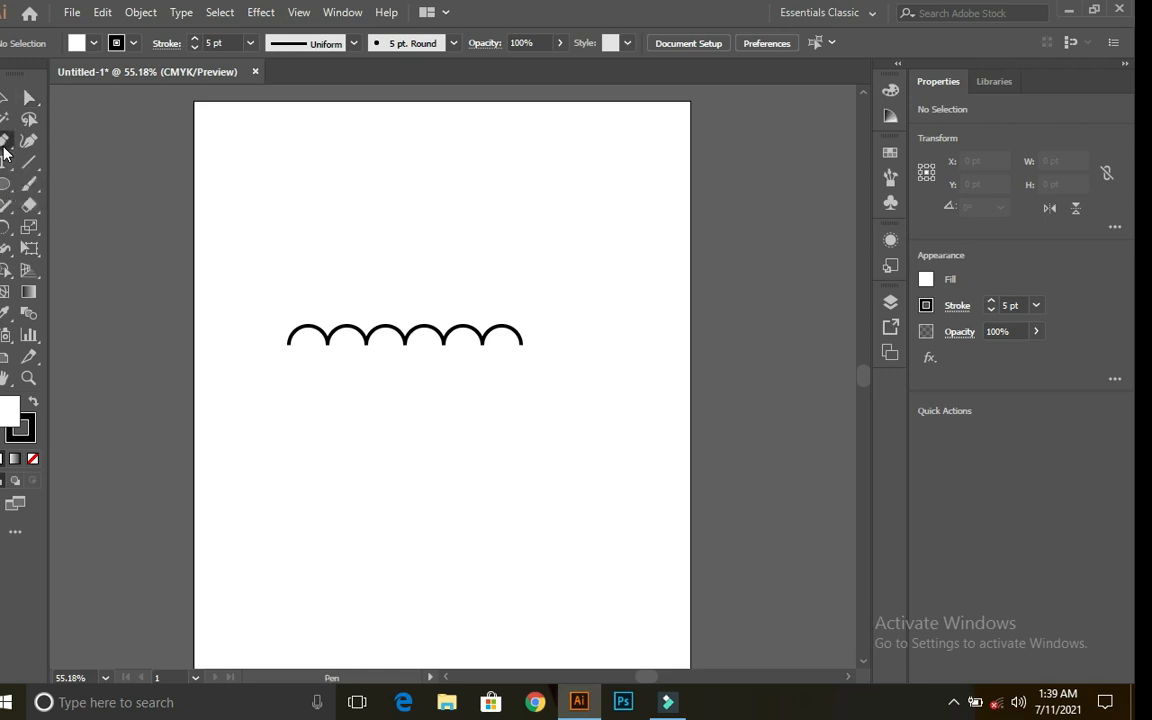
{"action": "left_click", "coordinate": [405, 207]}
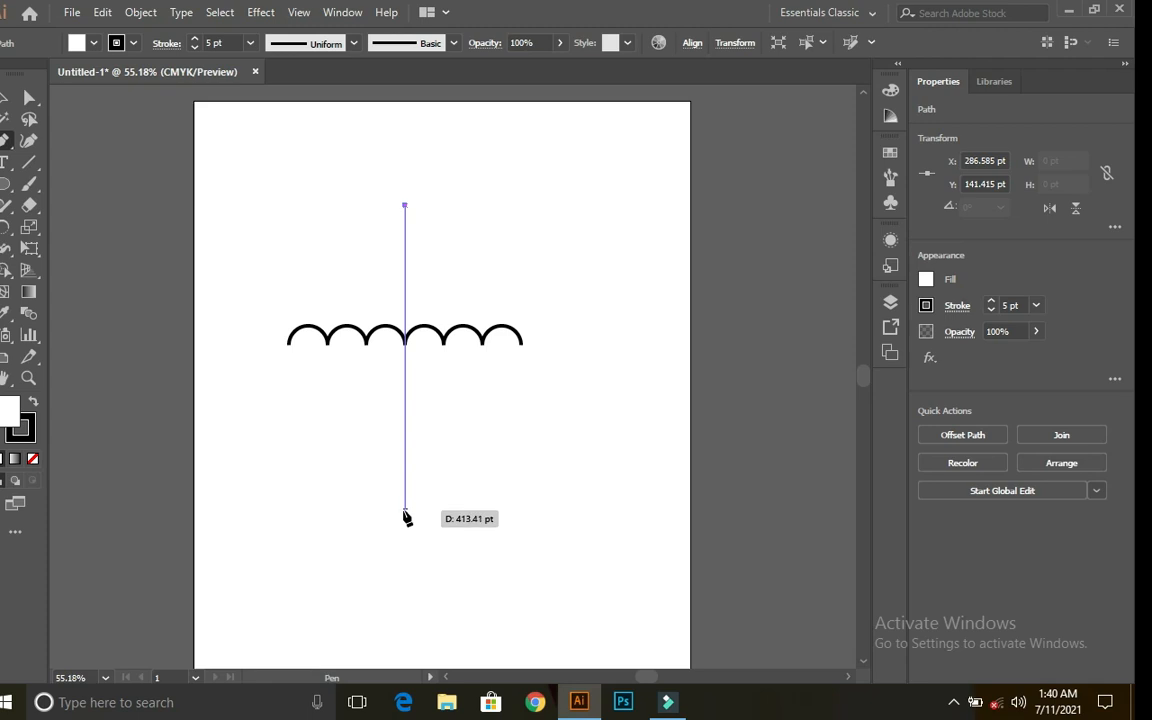
{"action": "left_click", "coordinate": [405, 513]}
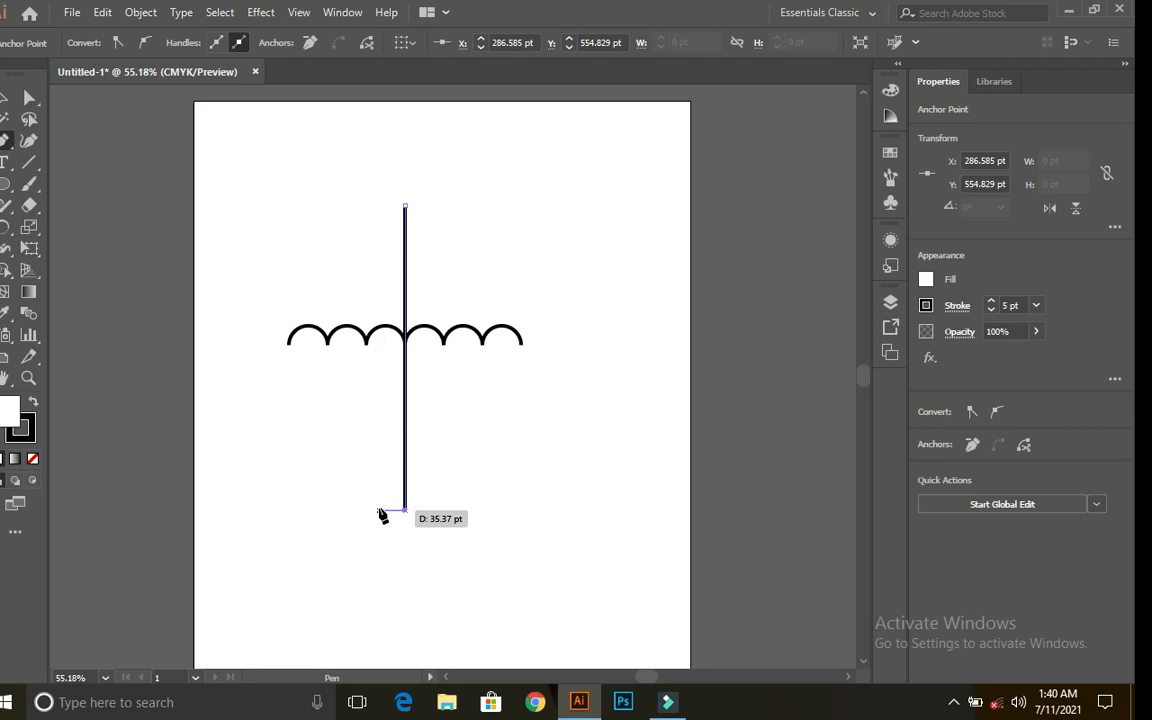
{"action": "left_click", "coordinate": [379, 510]}
{"action": "left_click", "coordinate": [379, 487]}
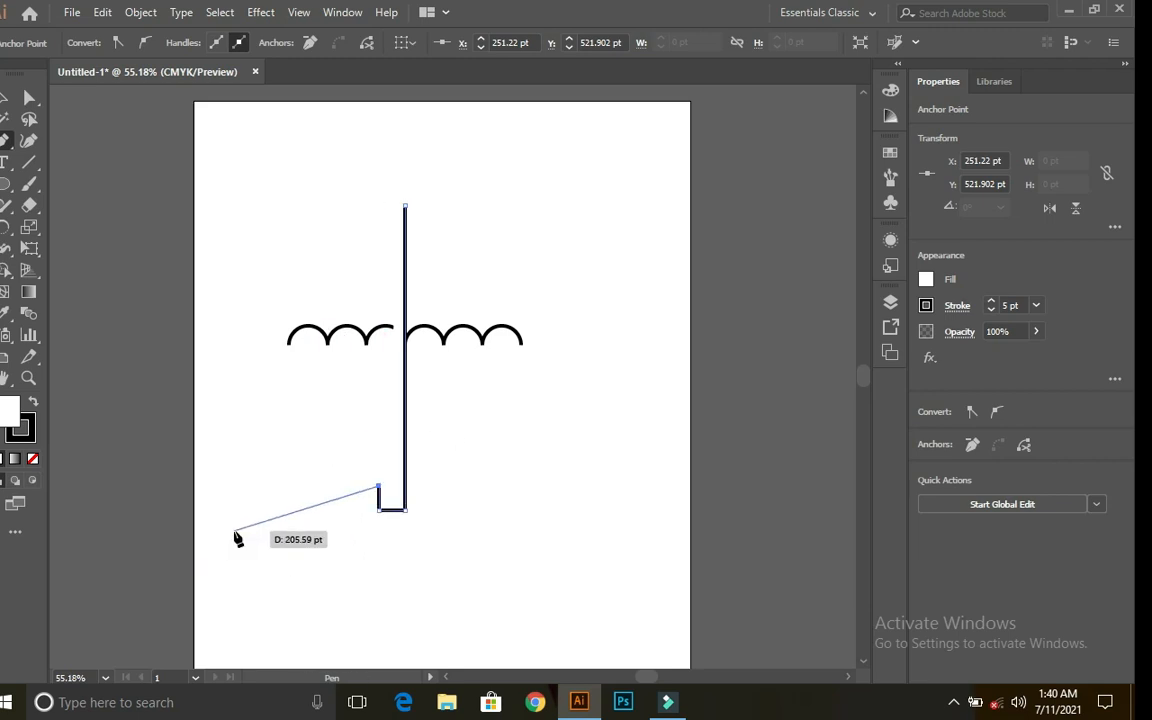
{"action": "key", "text": "Escape"}
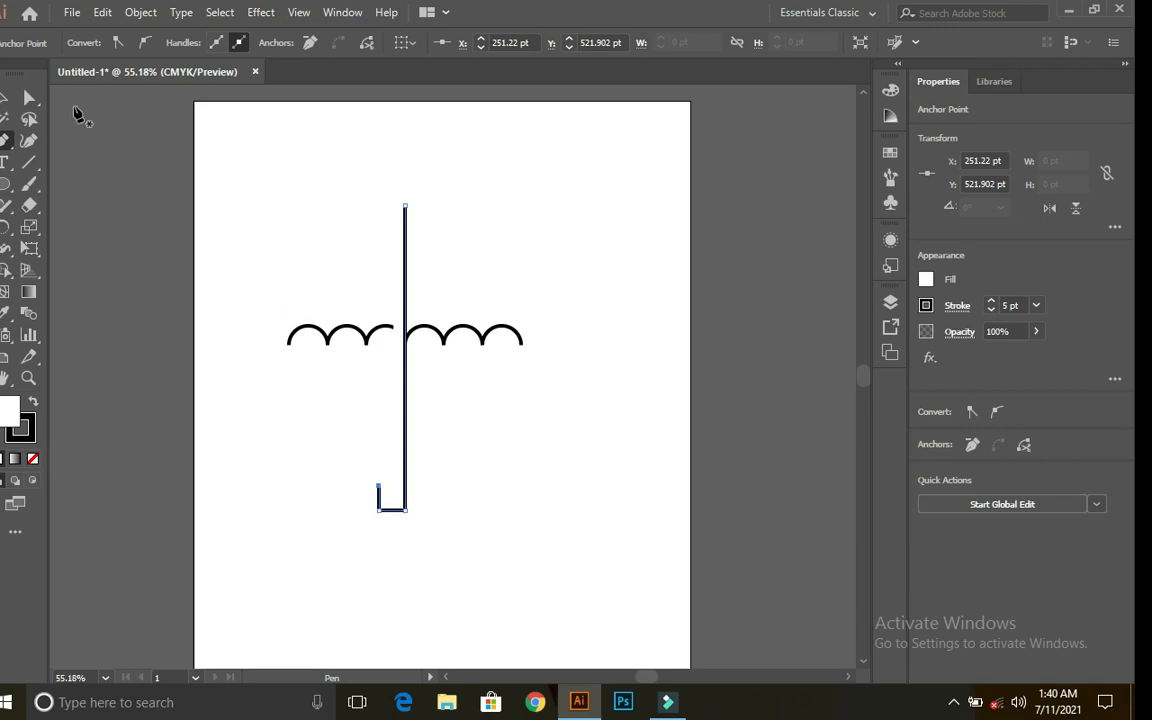
{"action": "left_click", "coordinate": [28, 167]}
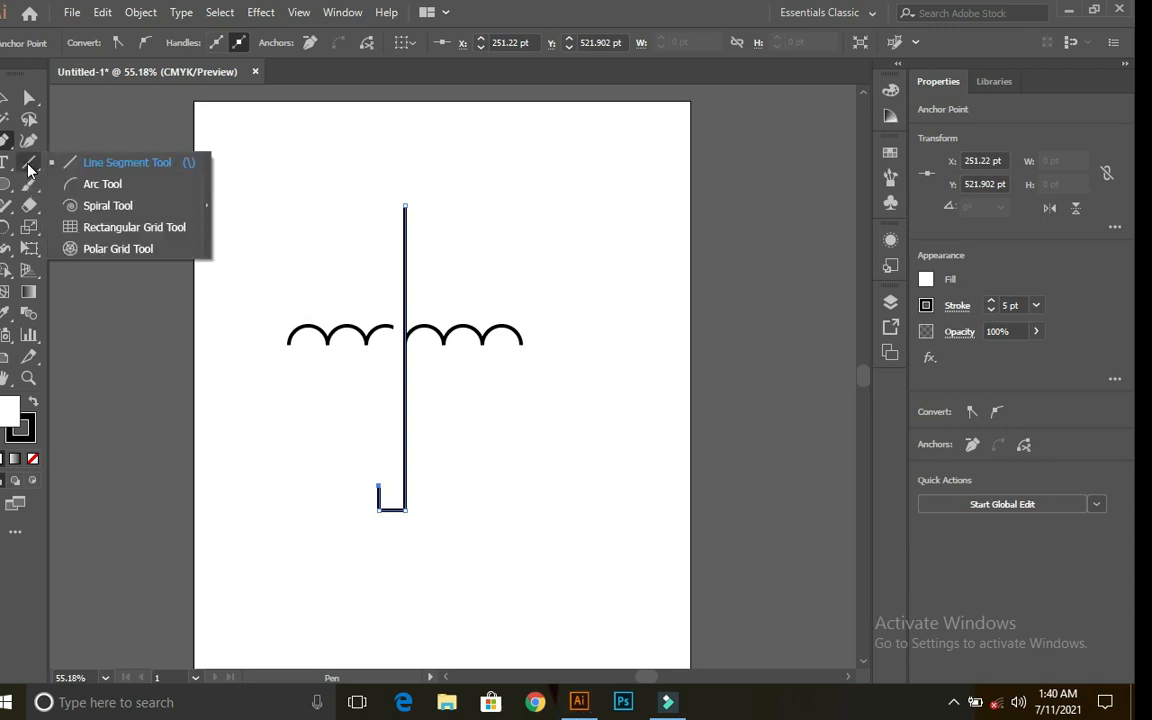
Step: Draw three arc ribs from the left scallop points up to the shaft top
{"action": "left_click", "coordinate": [88, 186]}
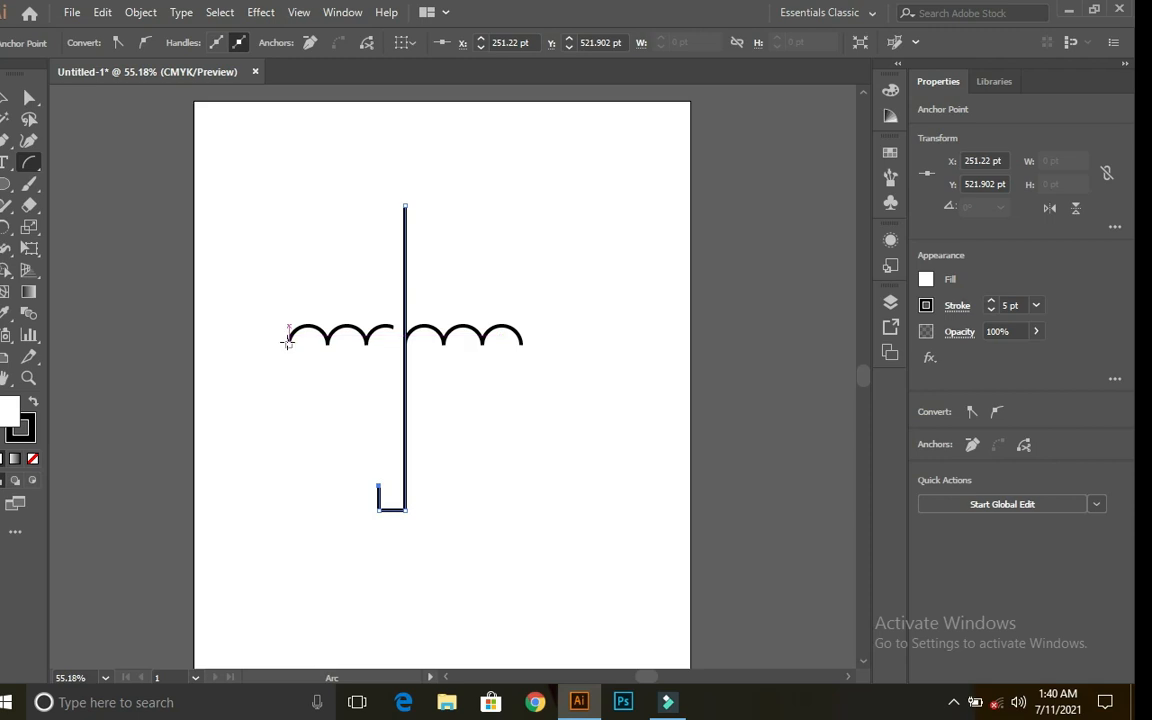
{"action": "left_click_drag", "start_coordinate": [288, 338], "coordinate": [404, 206]}
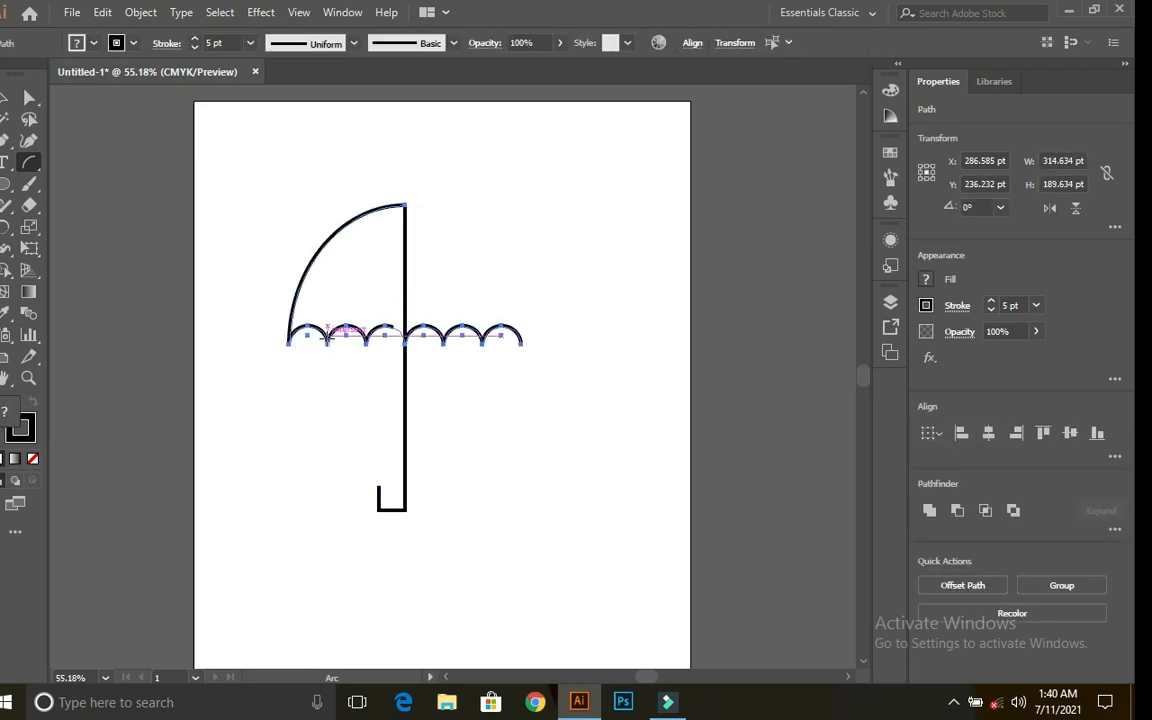
{"action": "left_click_drag", "start_coordinate": [327, 339], "coordinate": [406, 206]}
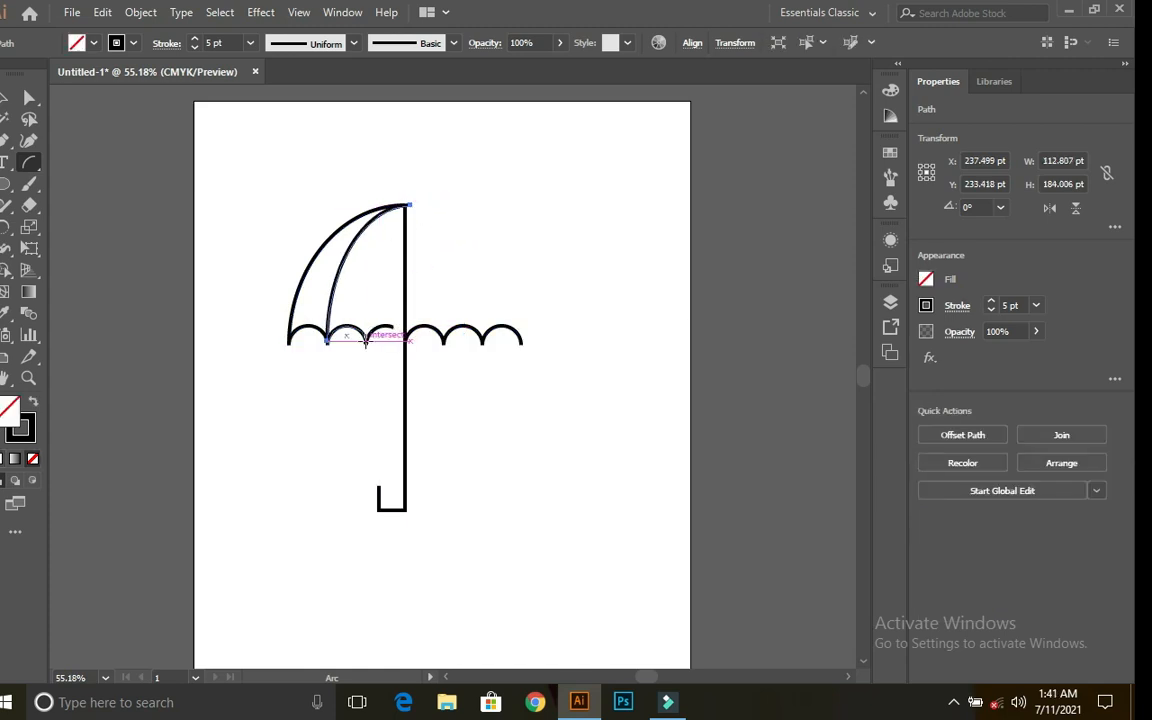
{"action": "left_click_drag", "start_coordinate": [366, 338], "coordinate": [406, 206]}
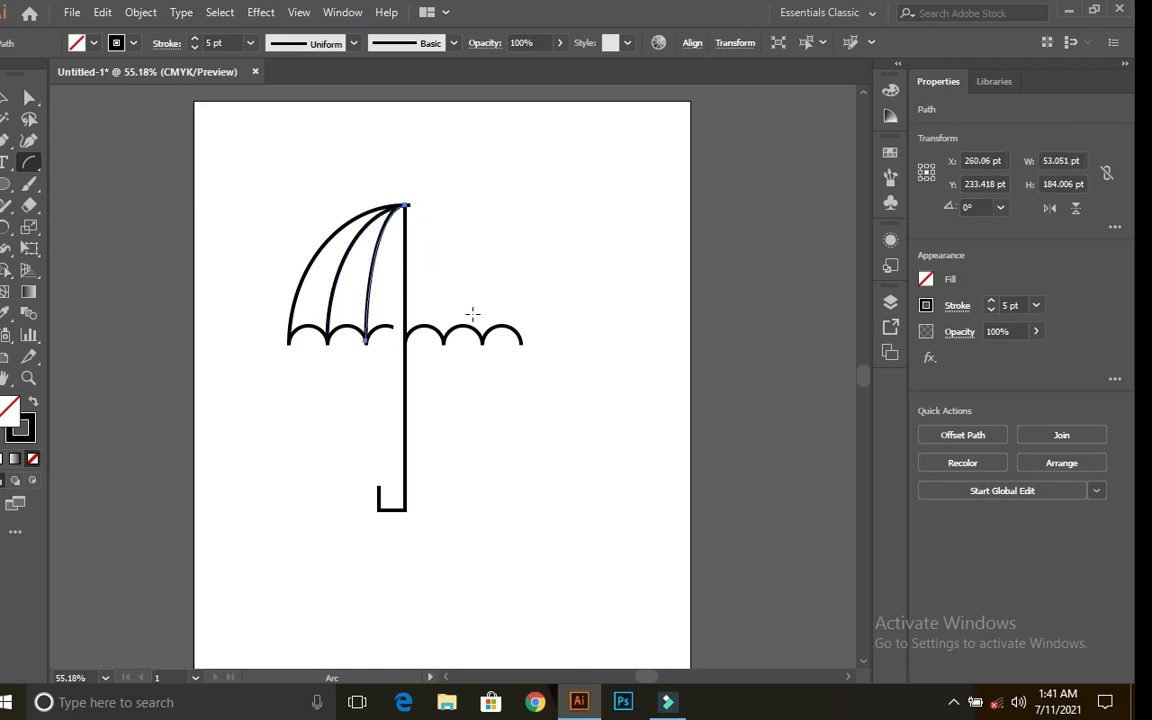
Step: Draw three right-side arc ribs up to the shaft top, redoing two misplaced arcs
{"action": "left_click_drag", "start_coordinate": [443, 335], "coordinate": [410, 206]}
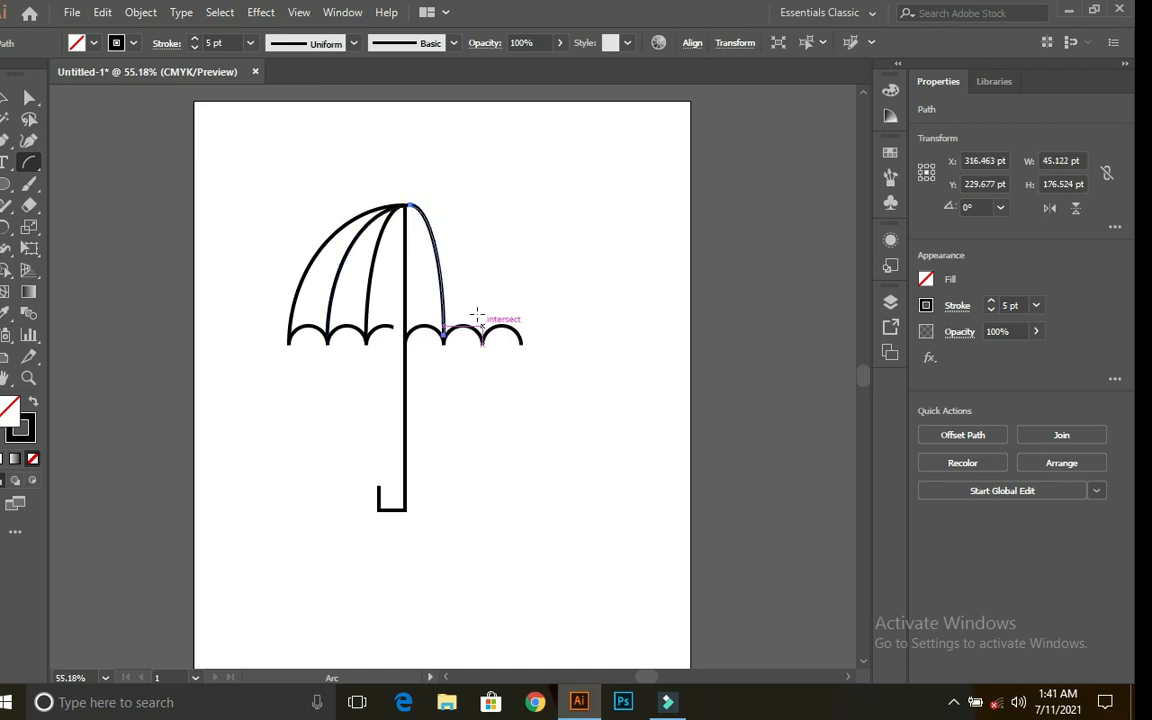
{"action": "key", "text": "ctrl+z"}
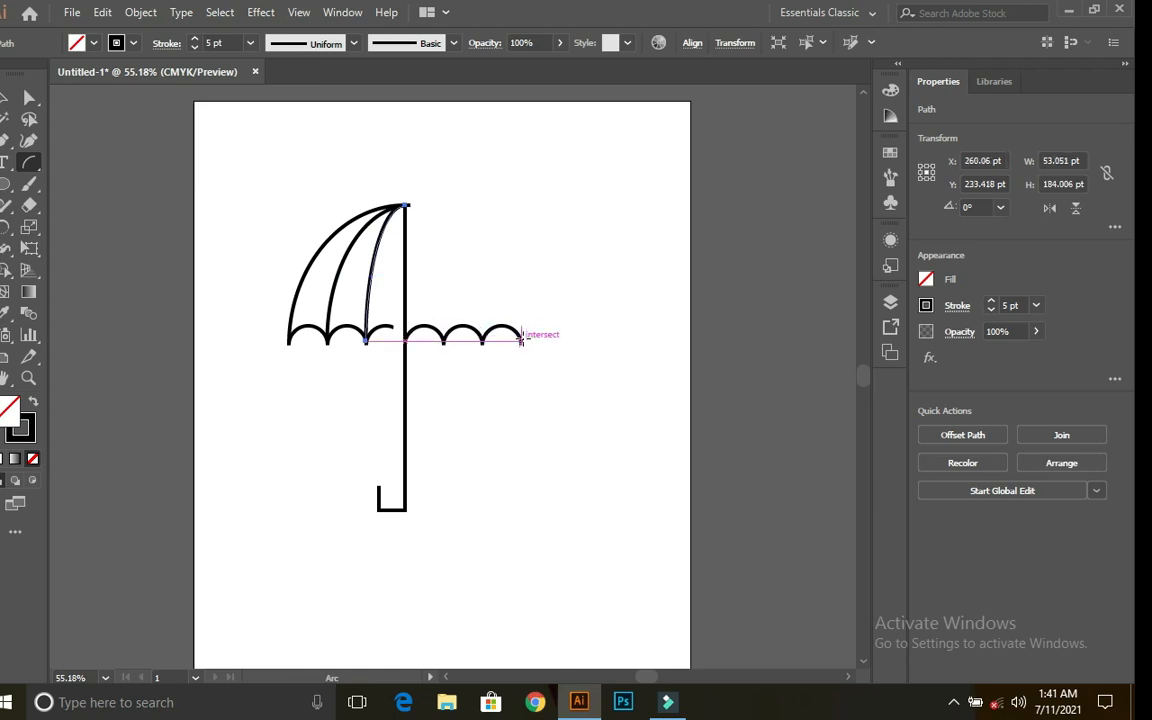
{"action": "left_click_drag", "start_coordinate": [523, 341], "coordinate": [409, 205]}
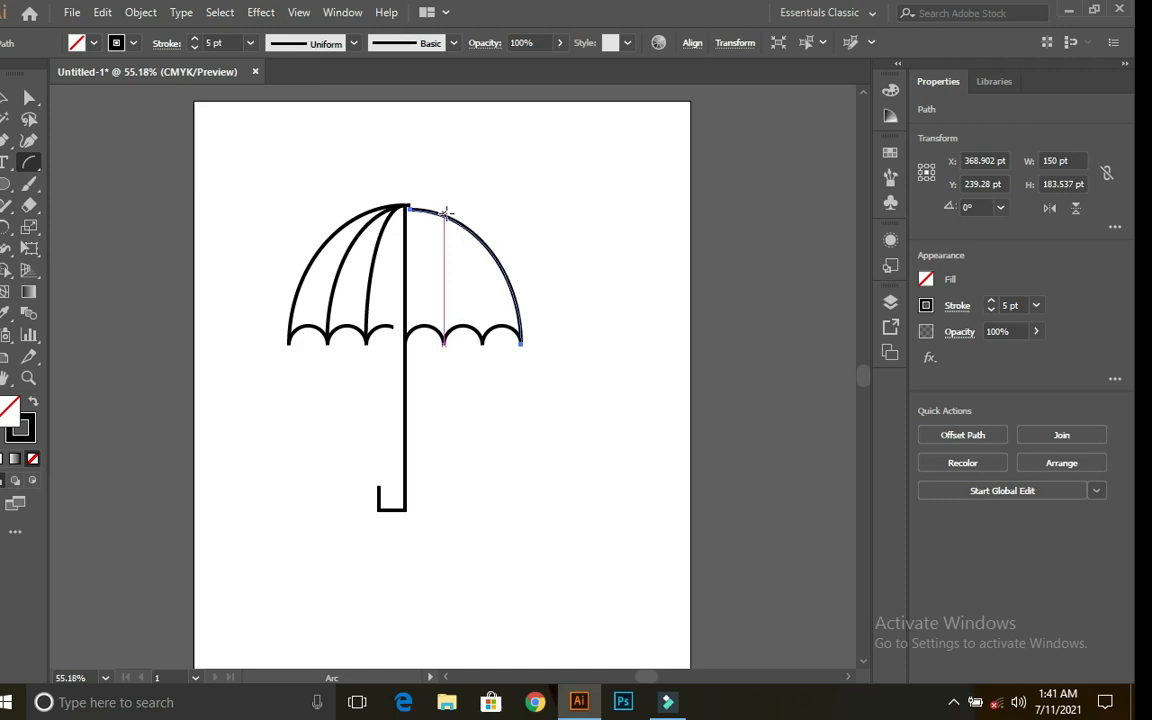
{"action": "key", "text": "ctrl+z"}
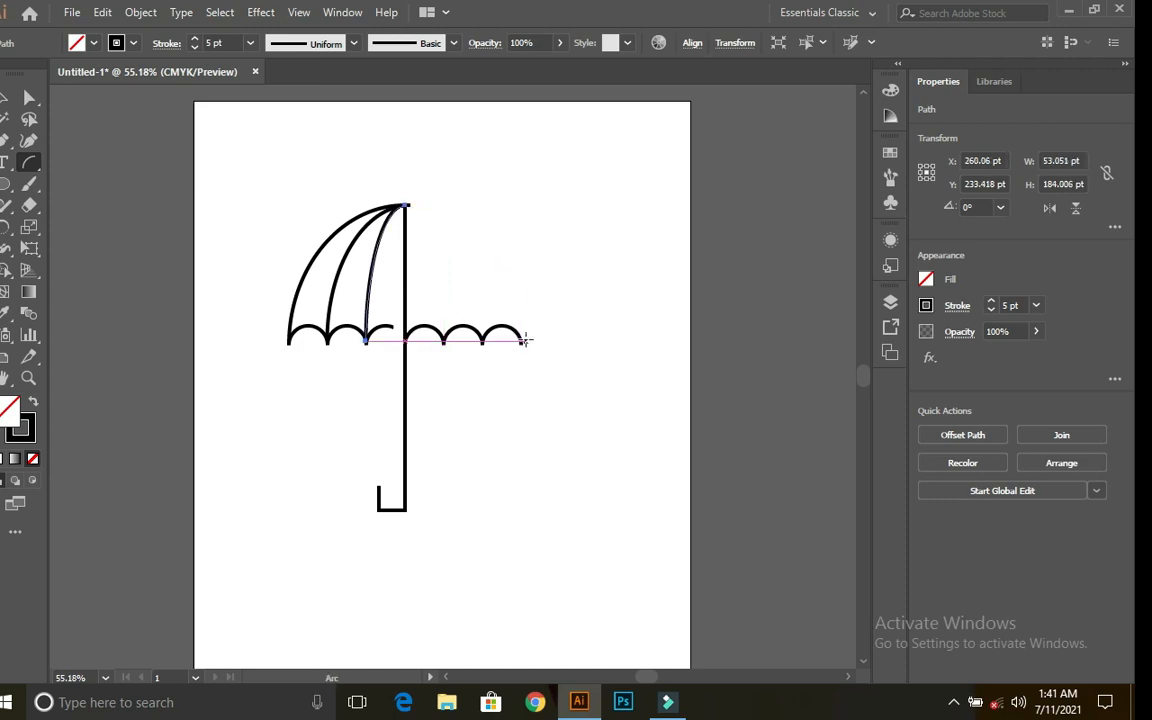
{"action": "mouse_move", "coordinate": [522, 338]}
{"action": "left_mouse_down"}
{"action": "mouse_move", "coordinate": [478, 237]}
{"action": "mouse_move", "coordinate": [409, 204]}
{"action": "left_mouse_up"}
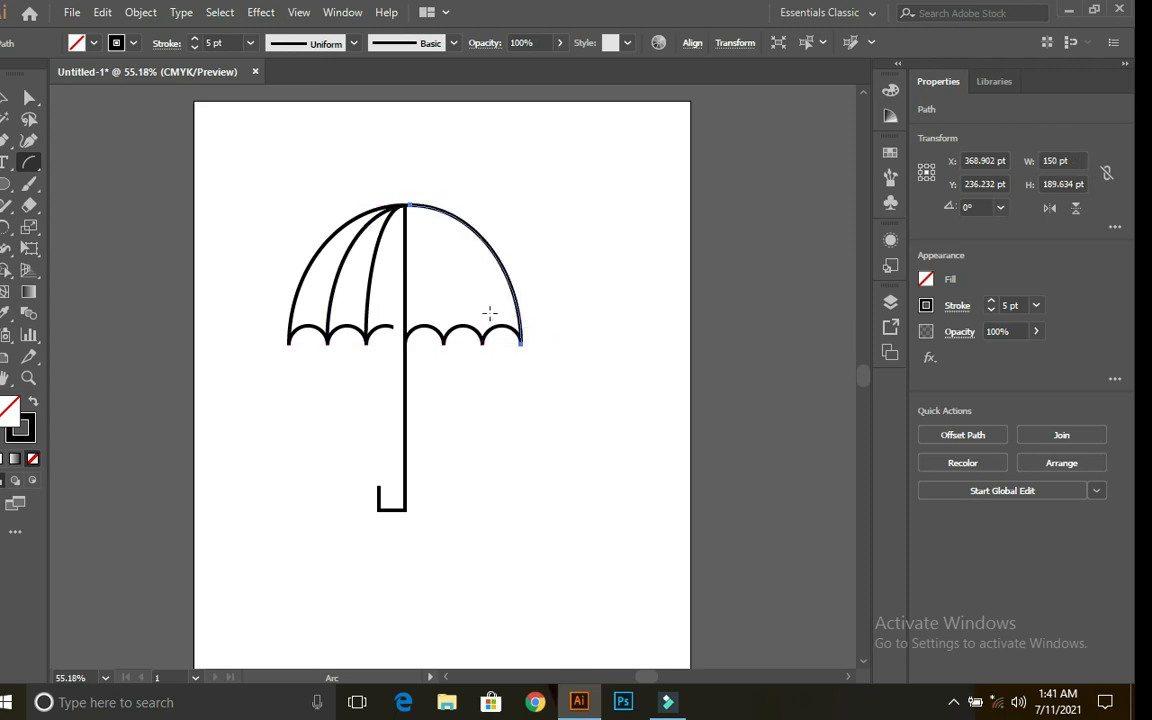
{"action": "left_click_drag", "start_coordinate": [482, 338], "coordinate": [405, 204]}
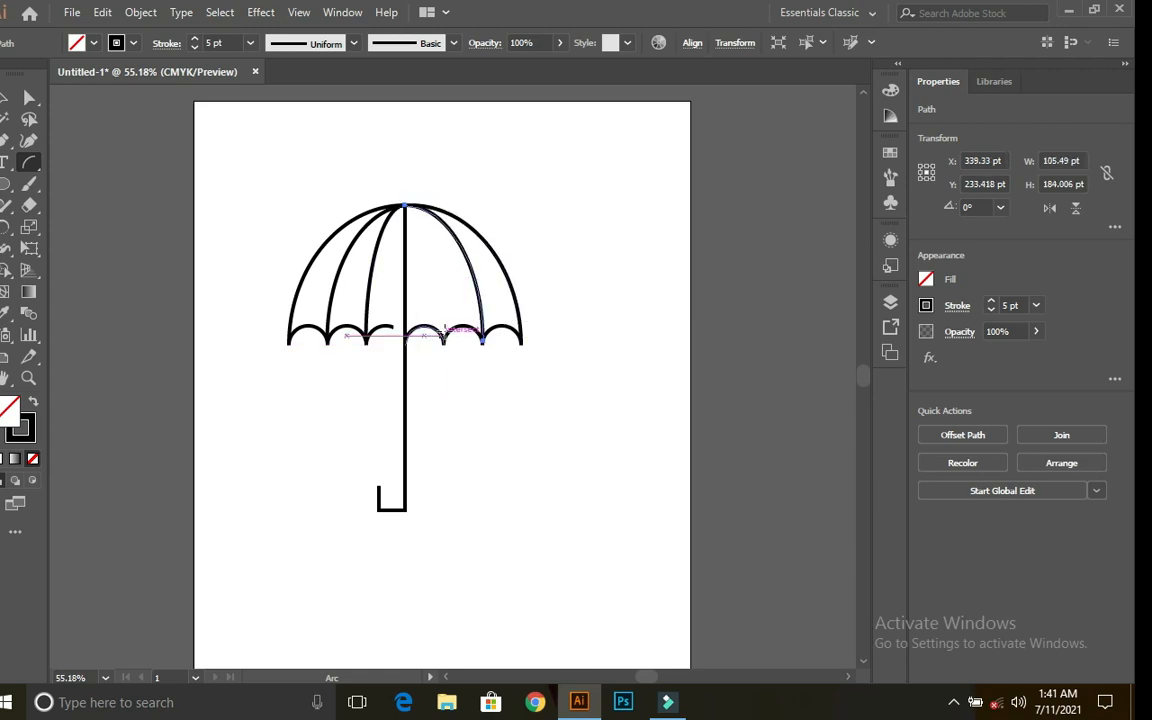
{"action": "left_click_drag", "start_coordinate": [442, 331], "coordinate": [405, 205]}
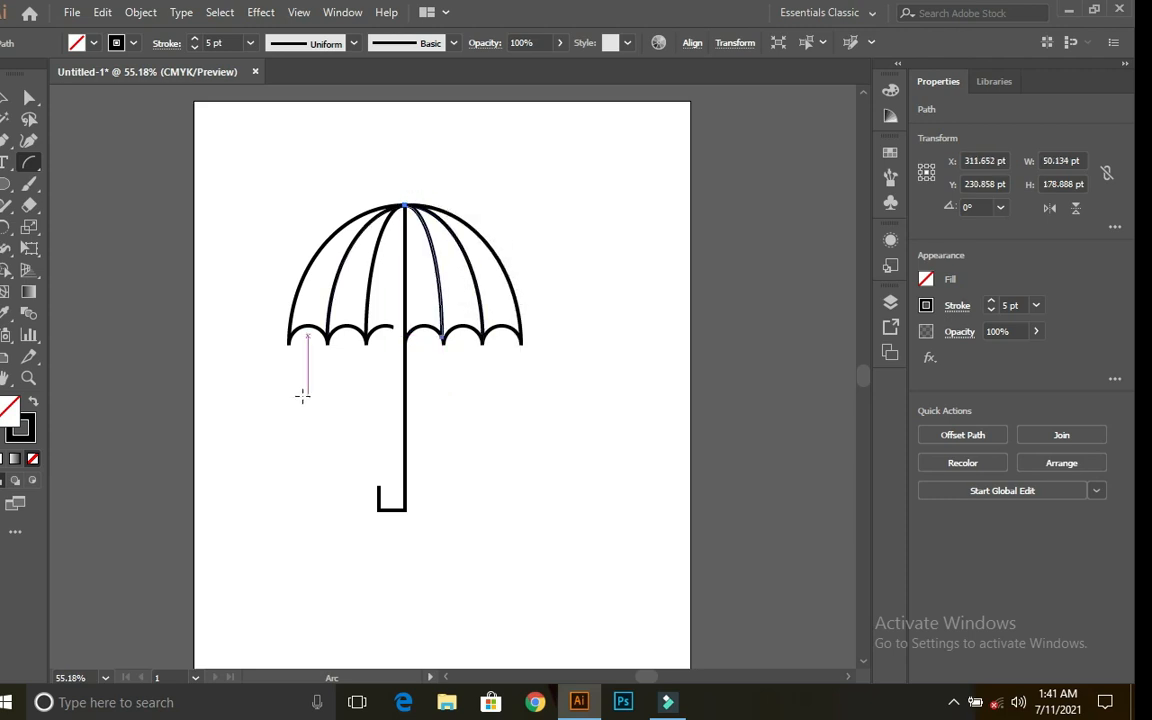
Step: Draw a small circle and move it onto the umbrella top where the ribs meet
{"action": "left_click", "coordinate": [8, 186]}
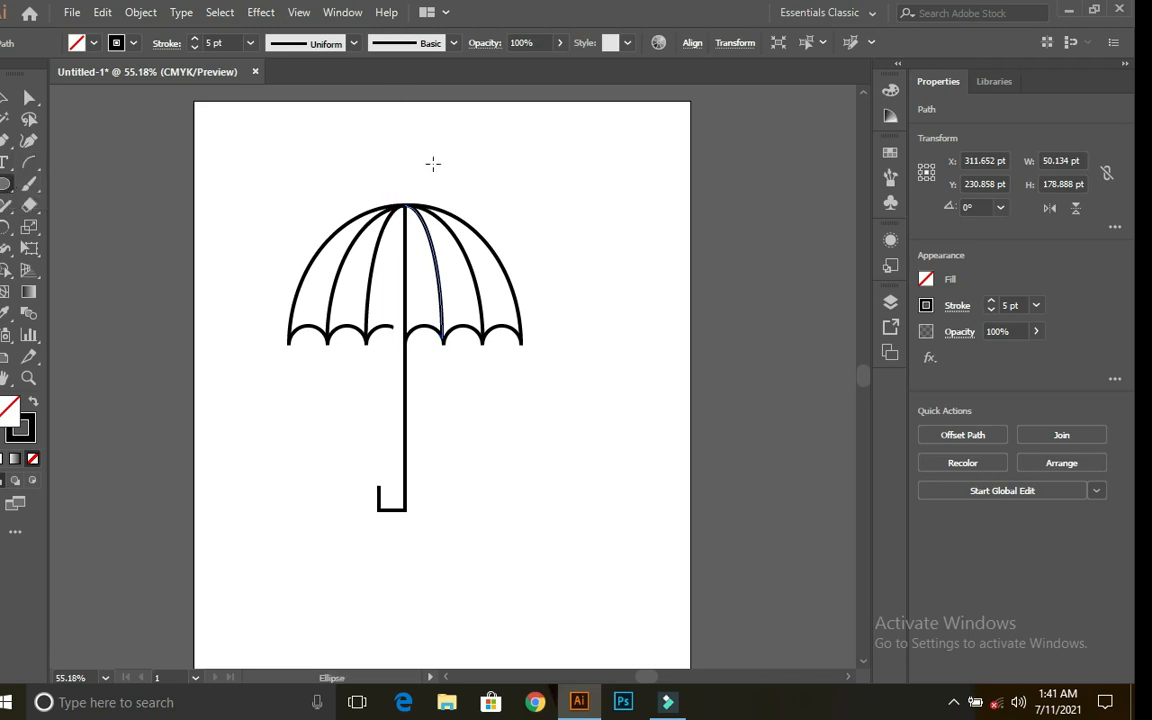
{"action": "left_click_drag", "start_coordinate": [518, 136], "coordinate": [529, 147]}
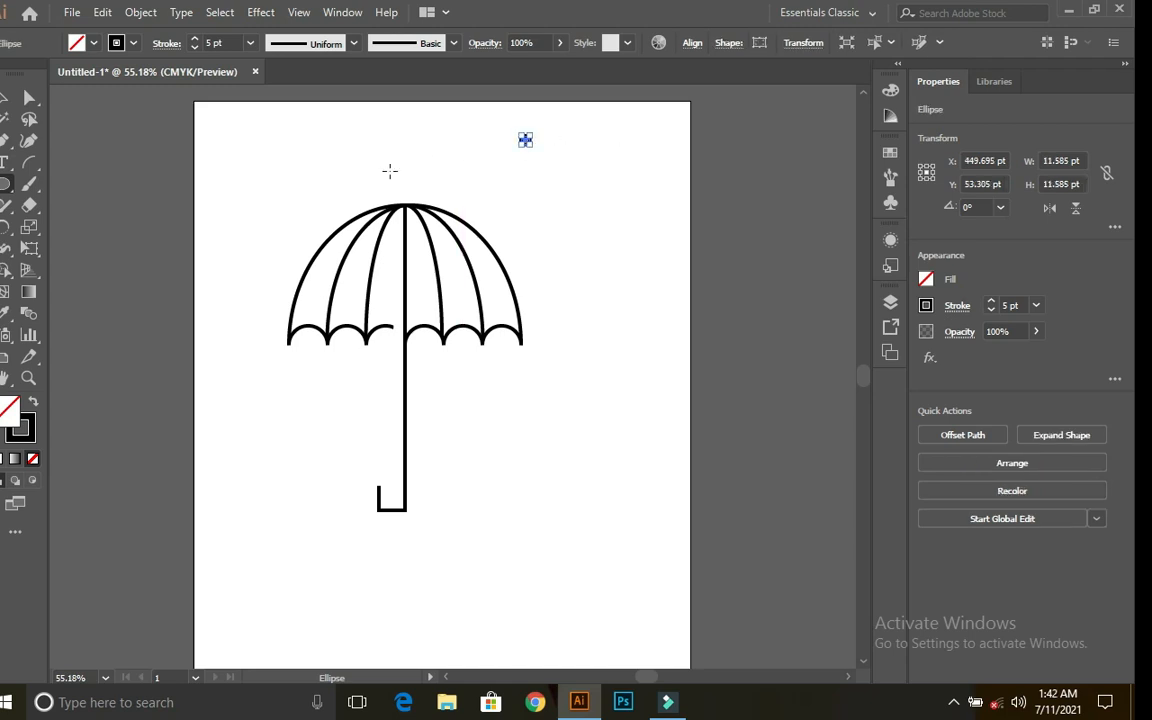
{"action": "left_click", "coordinate": [6, 96]}
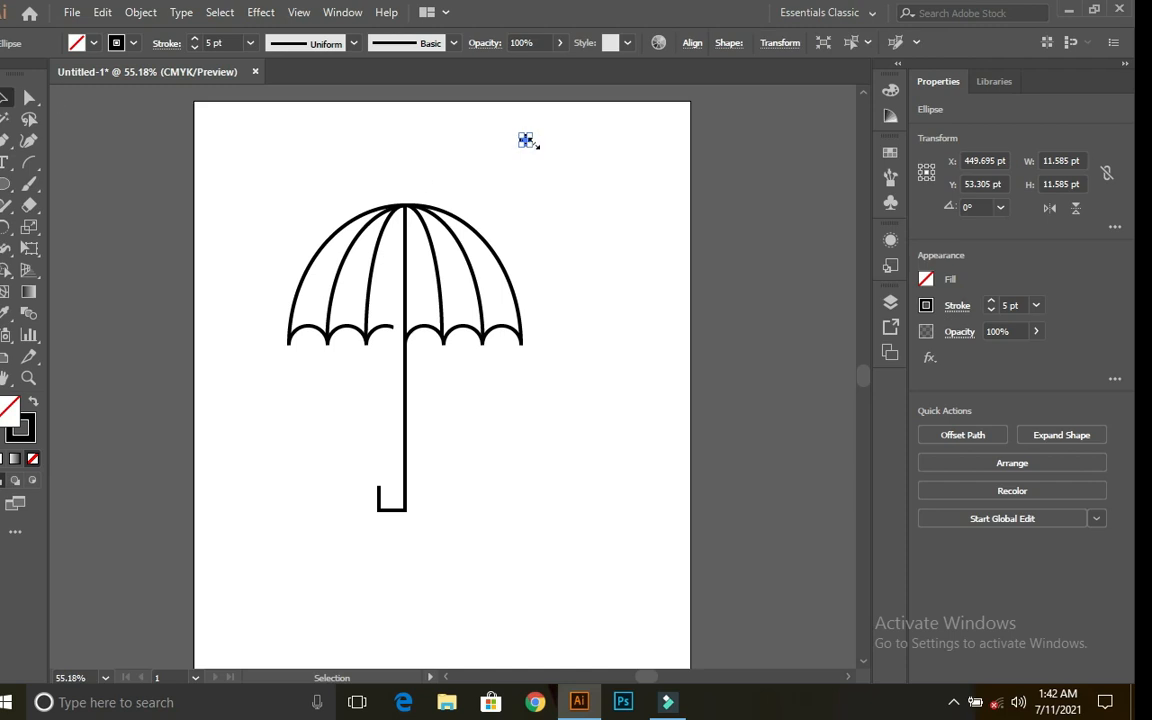
{"action": "left_click_drag", "start_coordinate": [525, 140], "coordinate": [407, 200]}
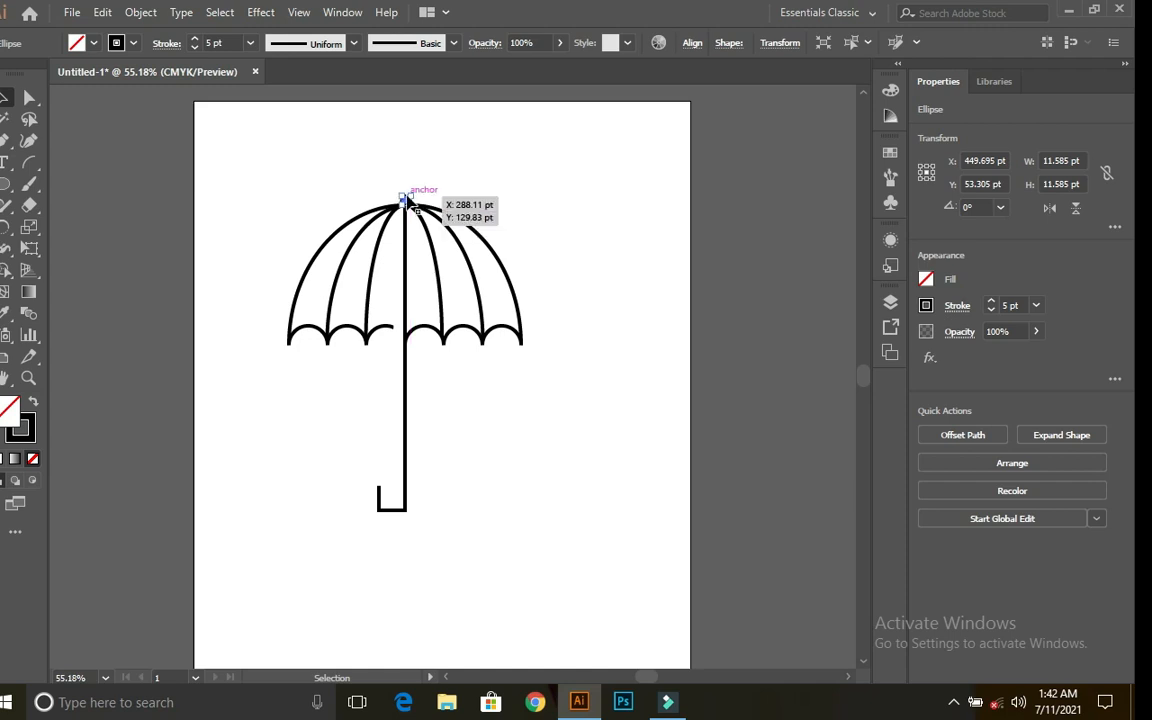
{"action": "left_click", "coordinate": [573, 163]}
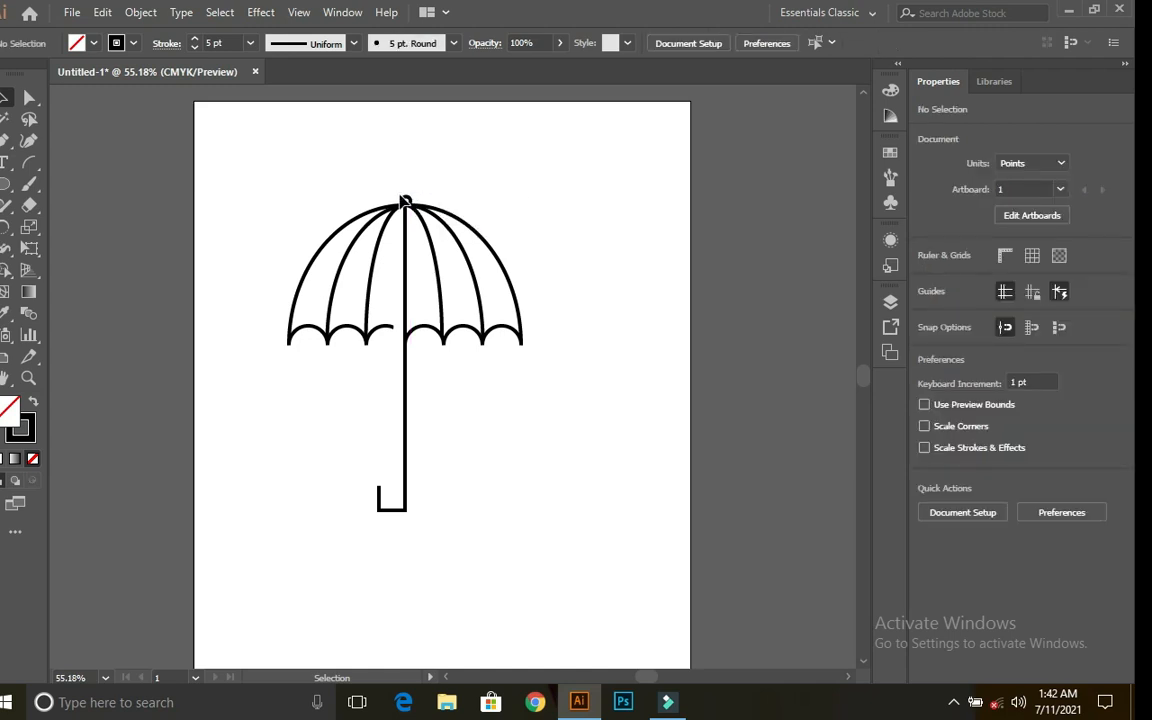
Step: Fill the top dot with near-black and nudge it to centre on the tip
{"action": "left_click", "coordinate": [407, 199]}
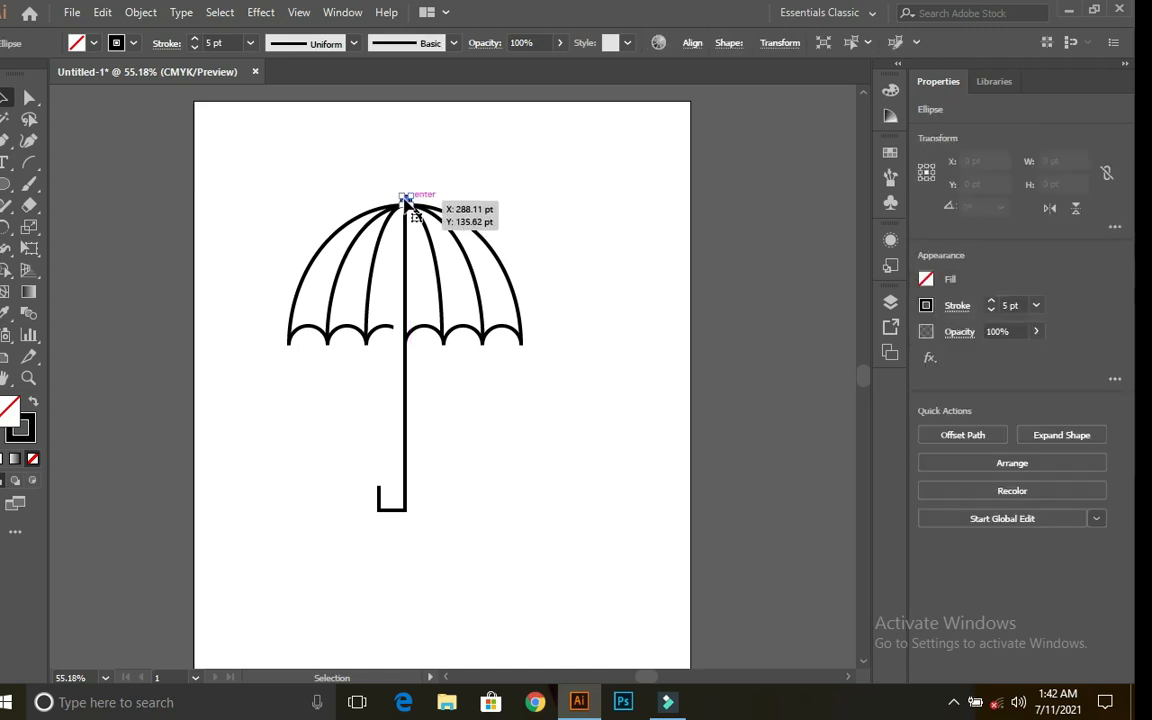
{"action": "double_click", "coordinate": [8, 410]}
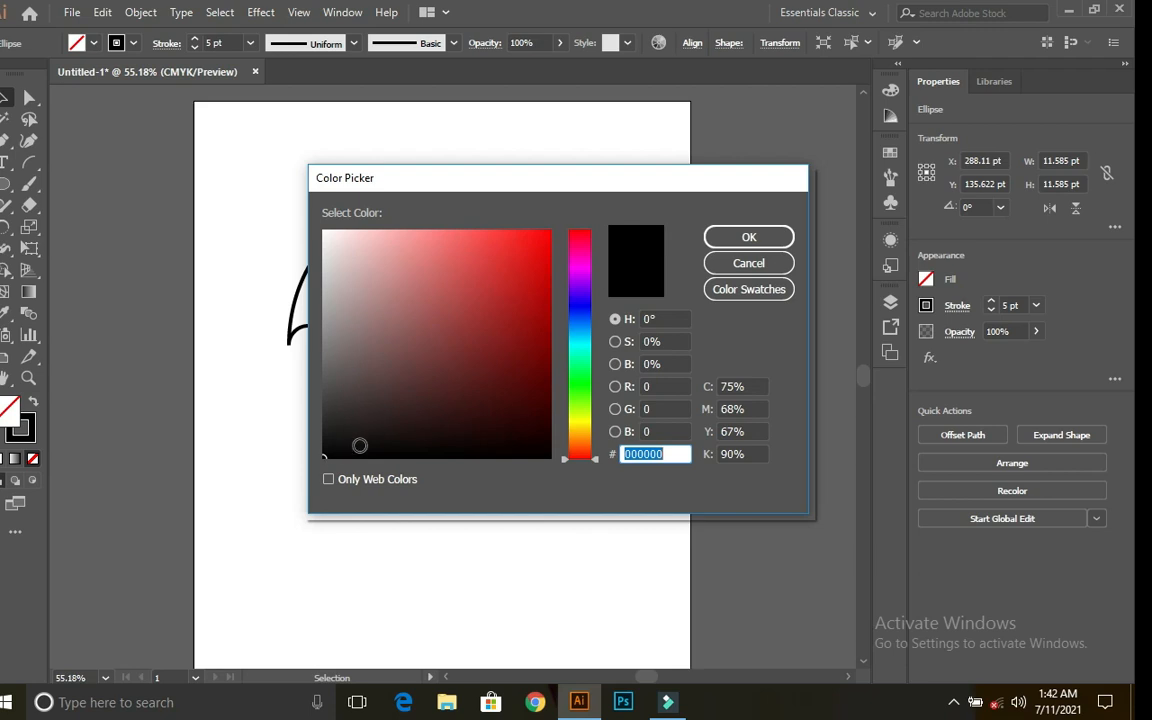
{"action": "left_click", "coordinate": [349, 452]}
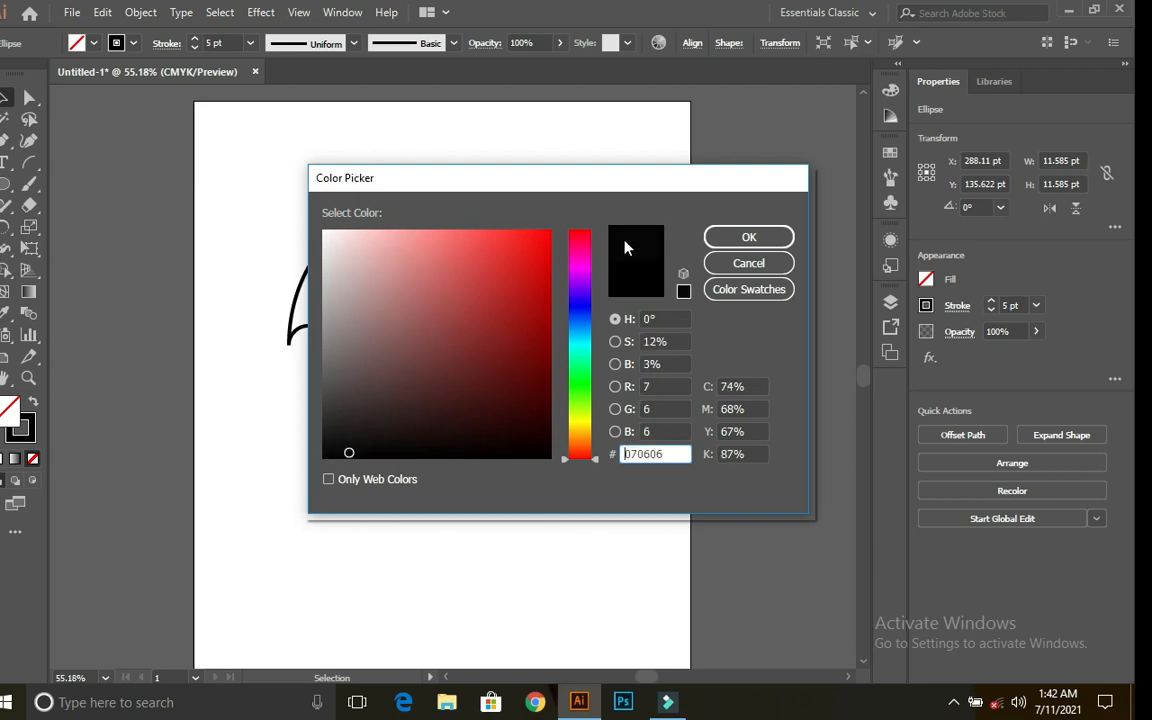
{"action": "left_click", "coordinate": [720, 237]}
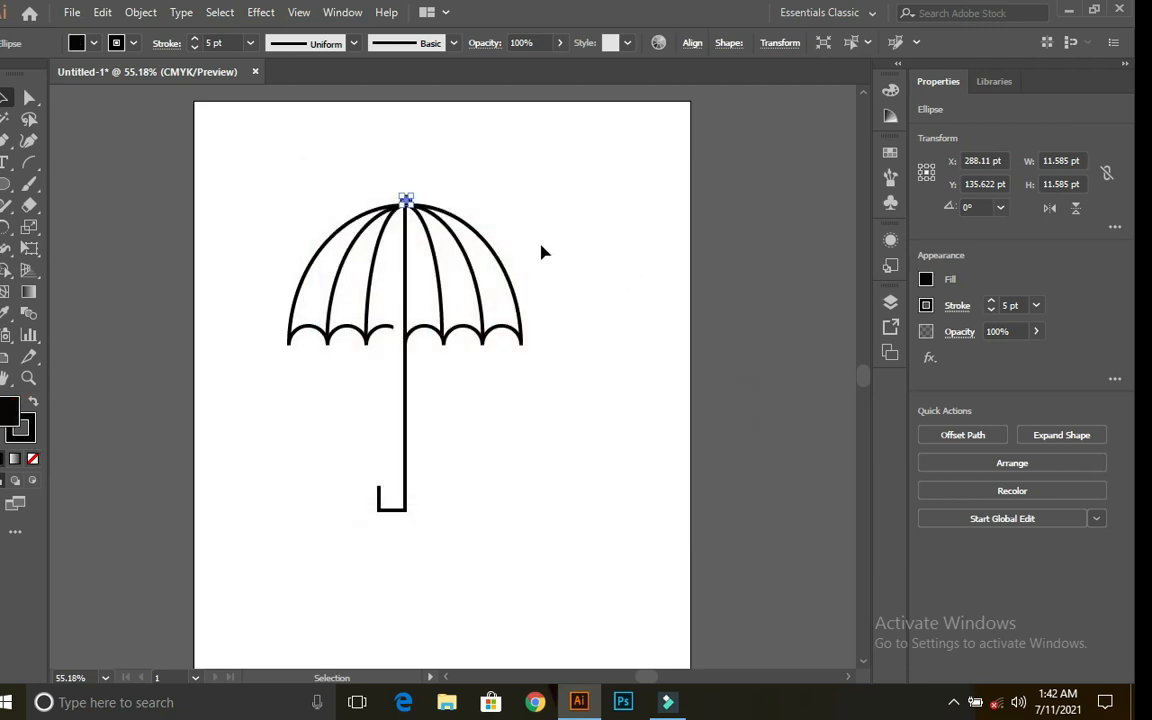
{"action": "left_click", "coordinate": [537, 213]}
{"action": "left_click", "coordinate": [406, 202]}
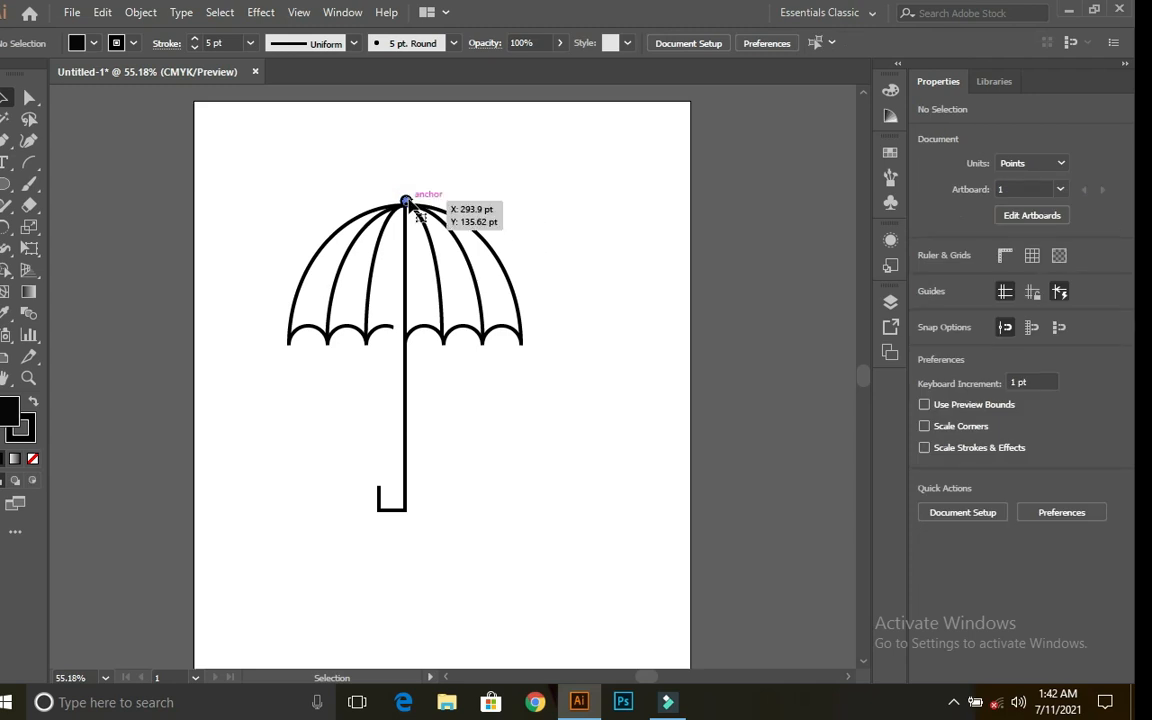
{"action": "left_click_drag", "start_coordinate": [410, 203], "coordinate": [408, 205]}
{"action": "left_click", "coordinate": [480, 200]}
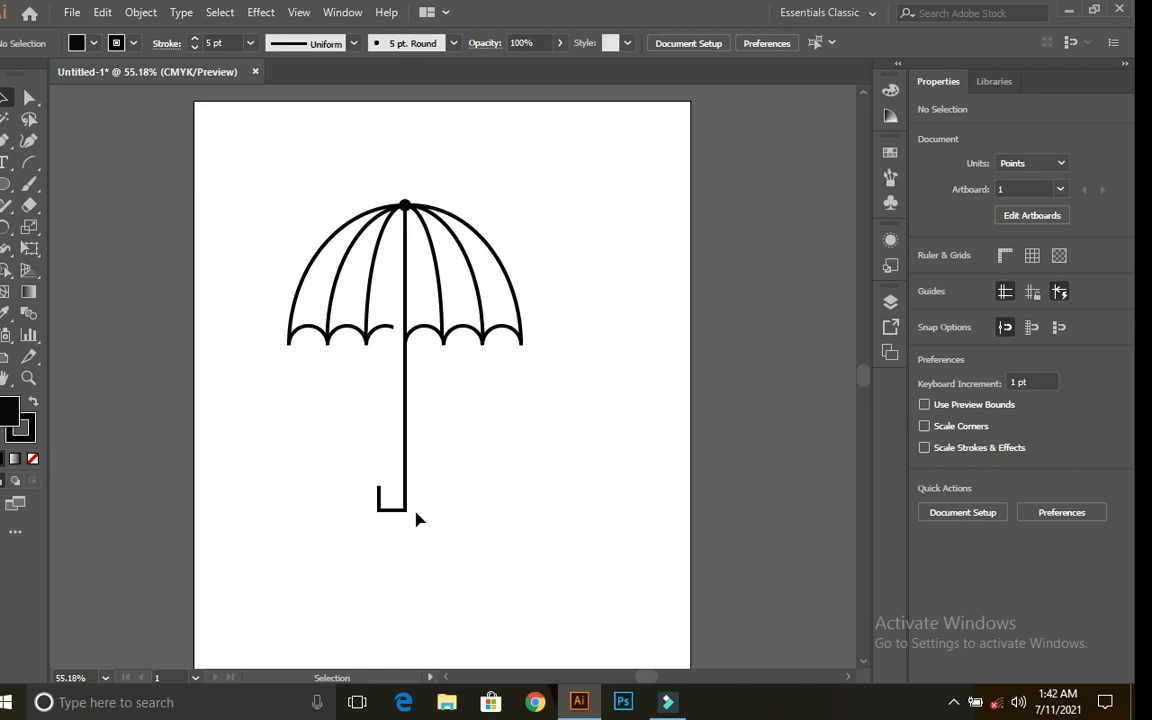
Step: Round the hook handle's bottom corners with live-corner widgets to about 17.68 pt
{"action": "left_click", "coordinate": [27, 97]}
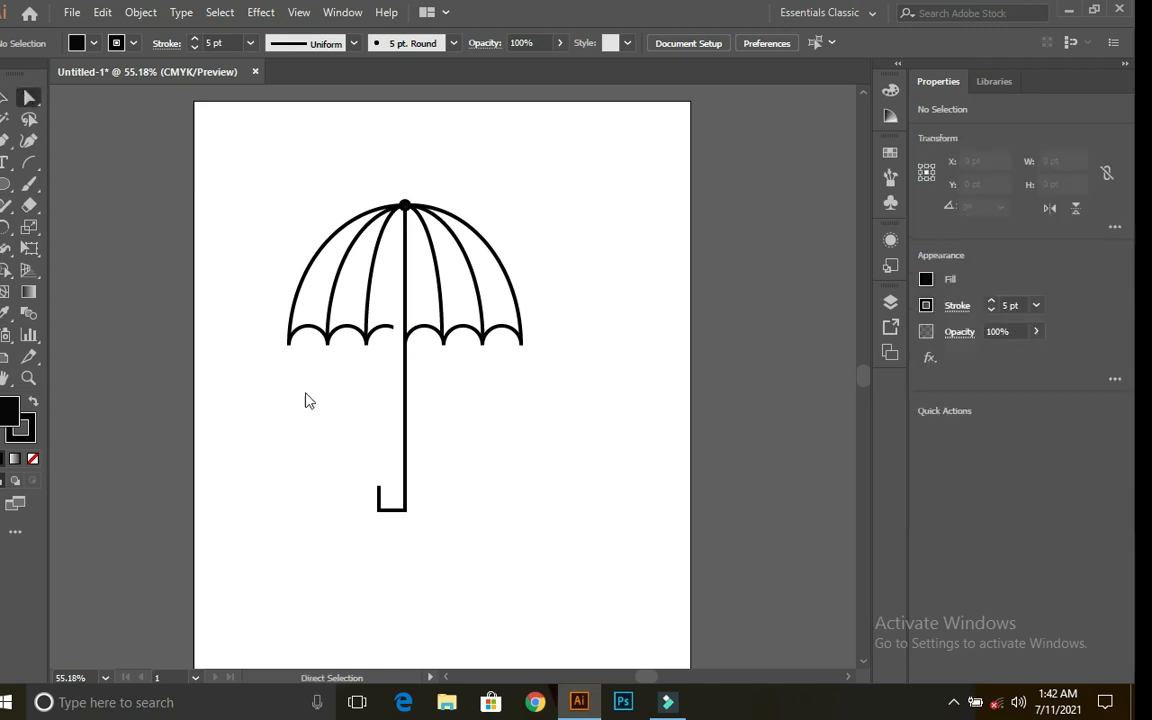
{"action": "left_click", "coordinate": [381, 513]}
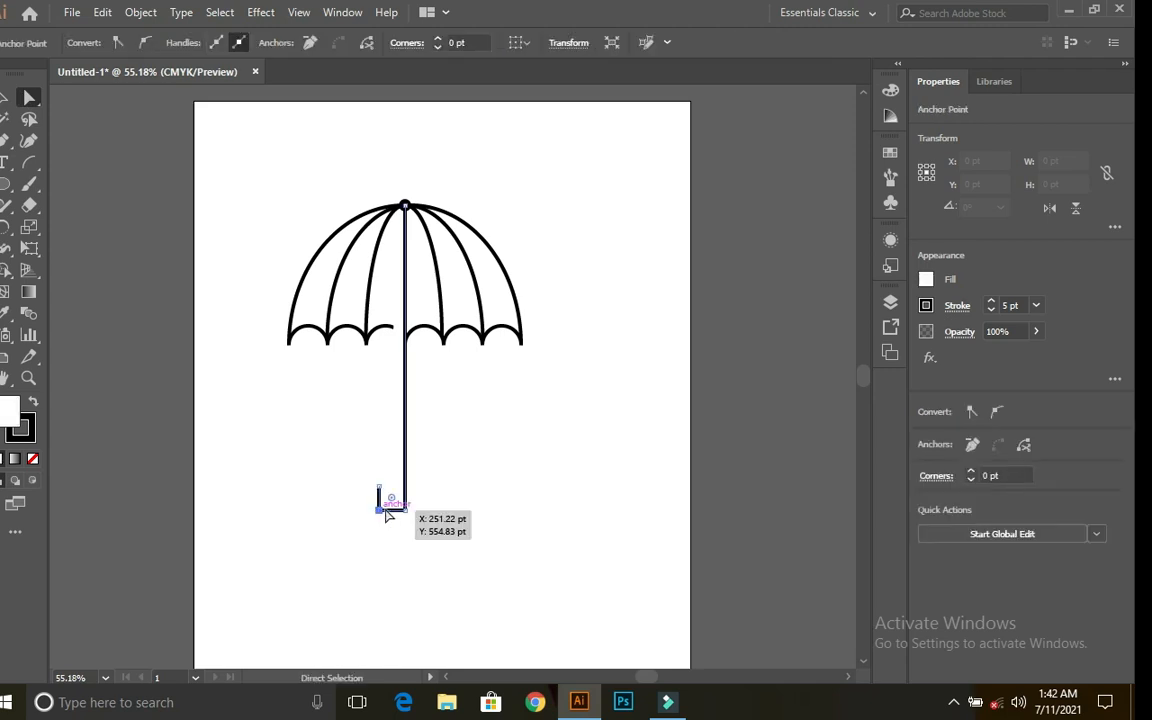
{"action": "mouse_move", "coordinate": [391, 500]}
{"action": "left_mouse_down"}
{"action": "mouse_move", "coordinate": [400, 491]}
{"action": "mouse_move", "coordinate": [396, 500]}
{"action": "mouse_move", "coordinate": [388, 480]}
{"action": "mouse_move", "coordinate": [396, 504]}
{"action": "left_mouse_up"}
{"action": "left_click", "coordinate": [405, 511]}
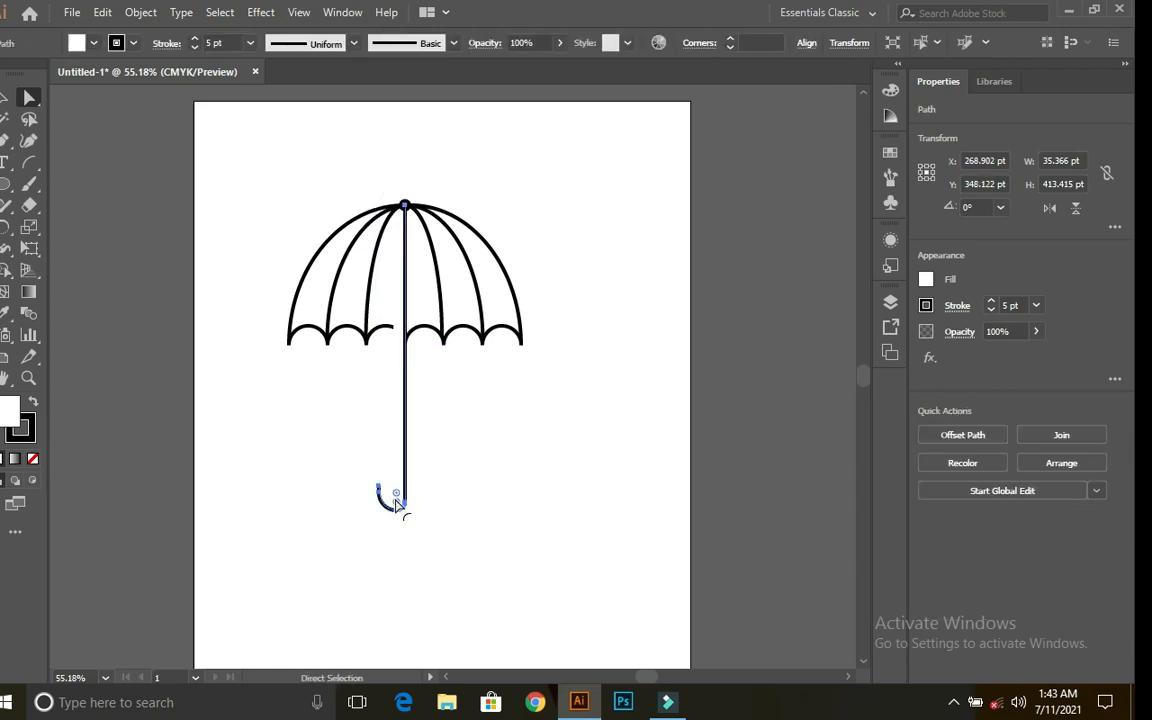
{"action": "left_click_drag", "start_coordinate": [397, 498], "coordinate": [398, 609]}
{"action": "left_click_drag", "start_coordinate": [391, 498], "coordinate": [391, 497]}
{"action": "left_click", "coordinate": [436, 505]}
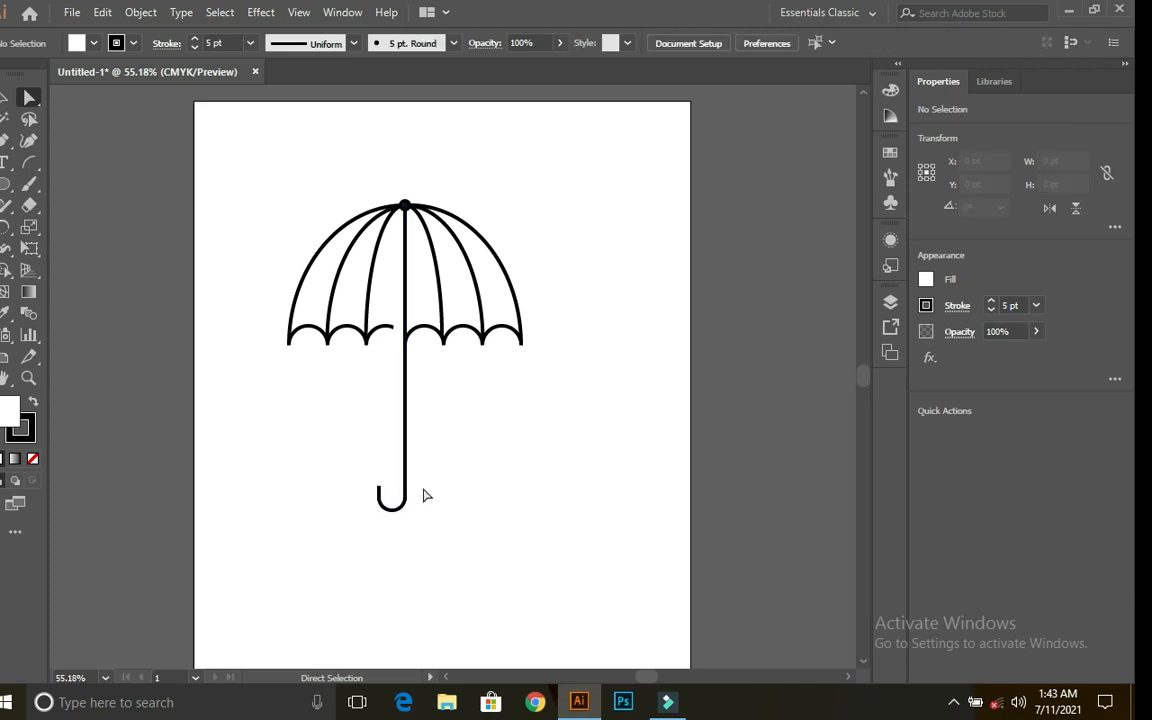